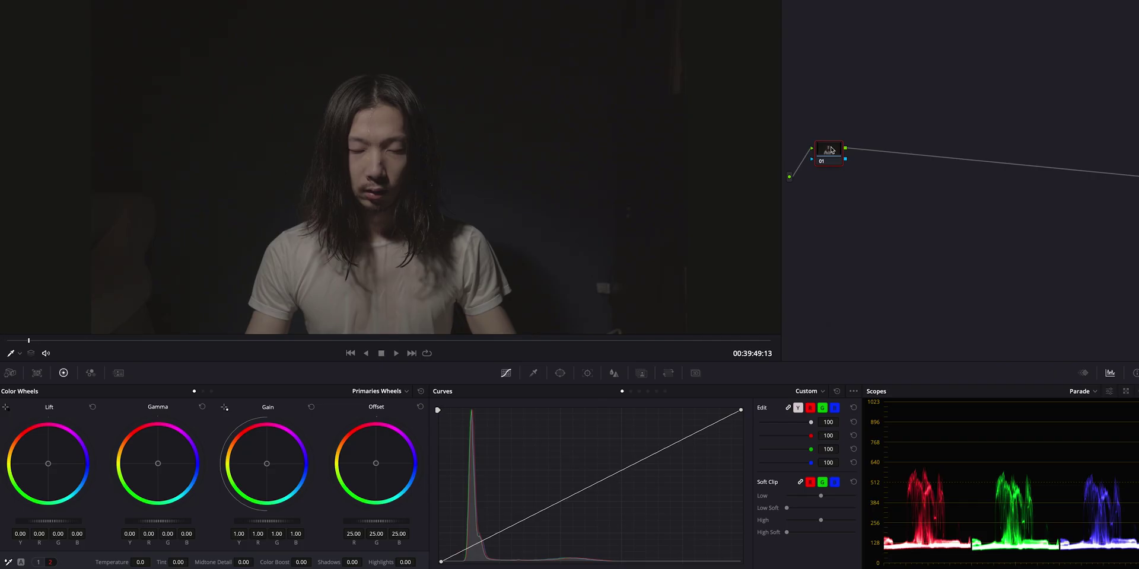
Step: Label node 01 'cont' and set contrast to 1.285 with pivot 0.421
type("cont")
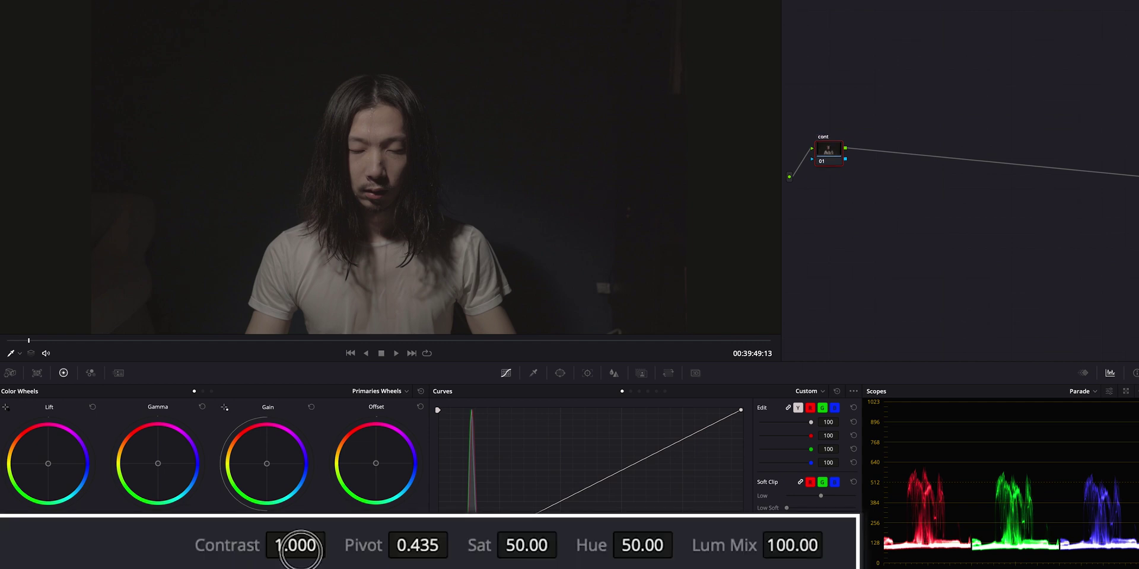
left_click_drag(298, 549, 496, 533)
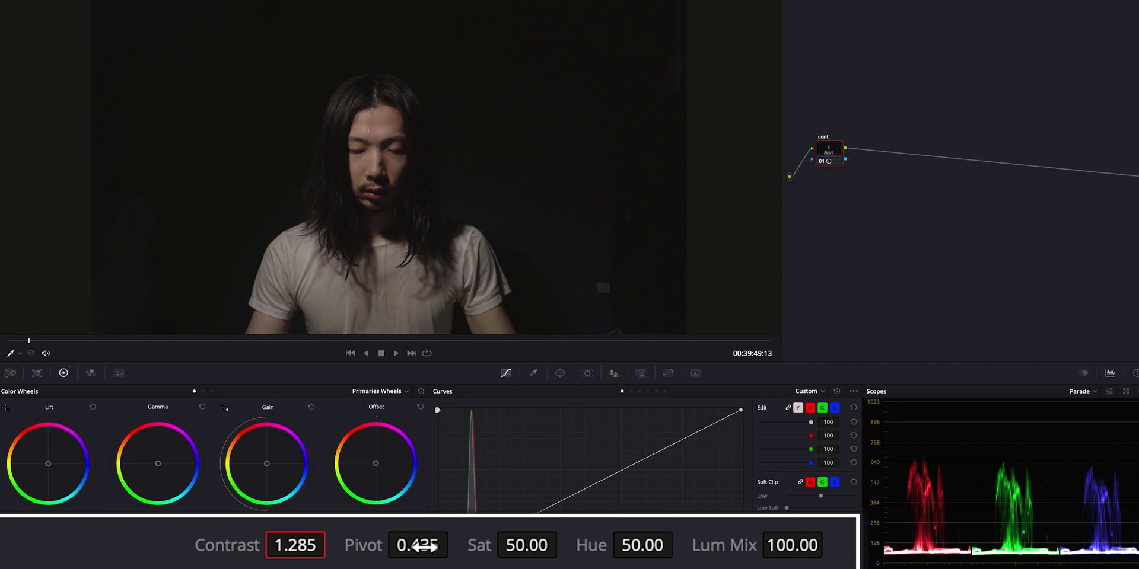
left_click_drag(419, 546, 417, 560)
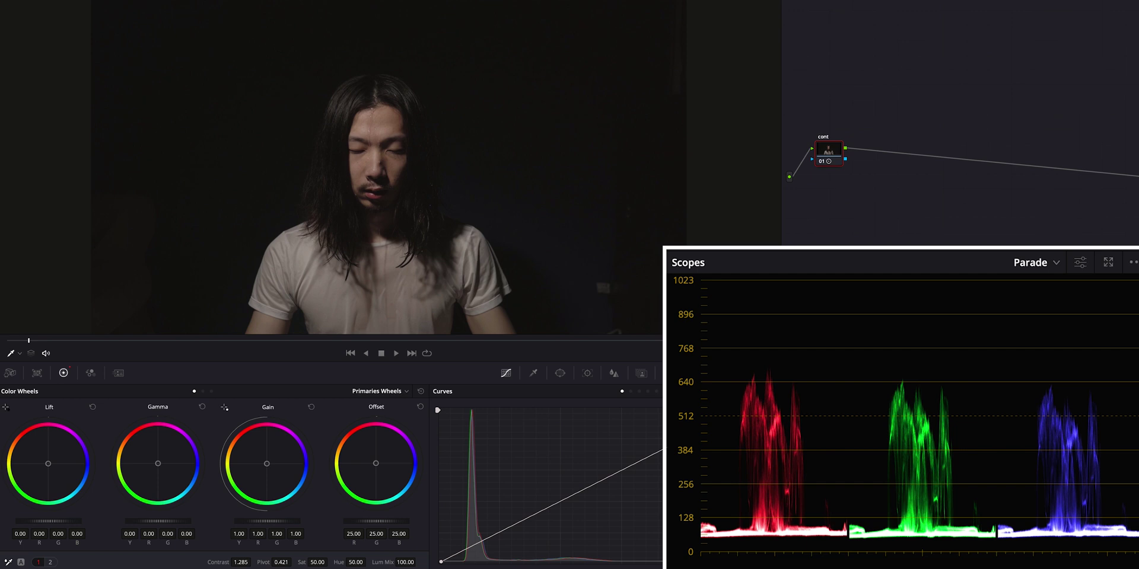
left_click_drag(241, 563, 253, 561)
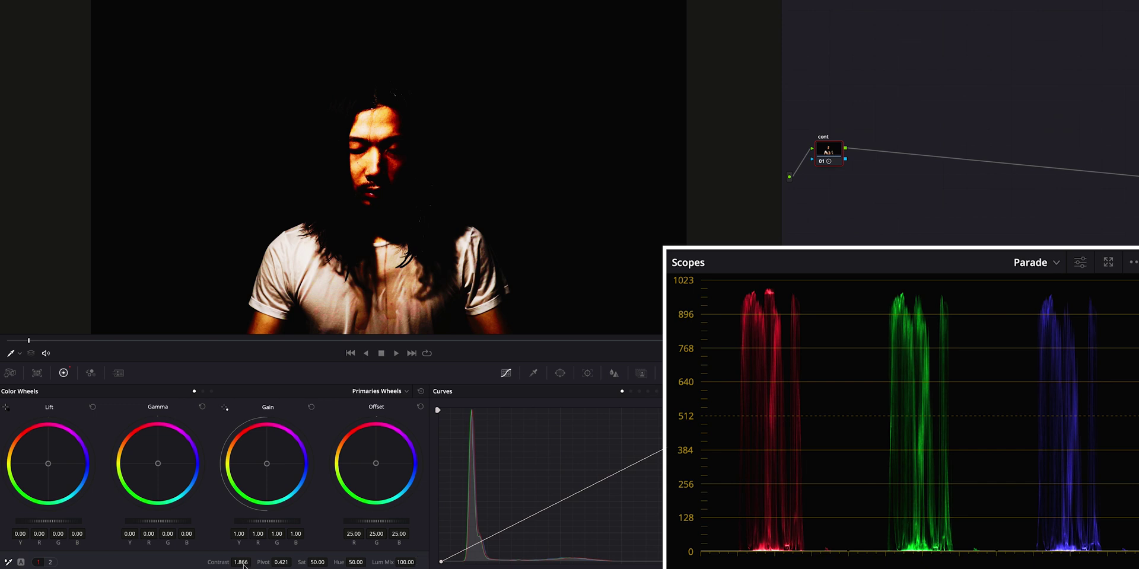
left_click_drag(243, 565, 269, 557)
key("ctrl+z")
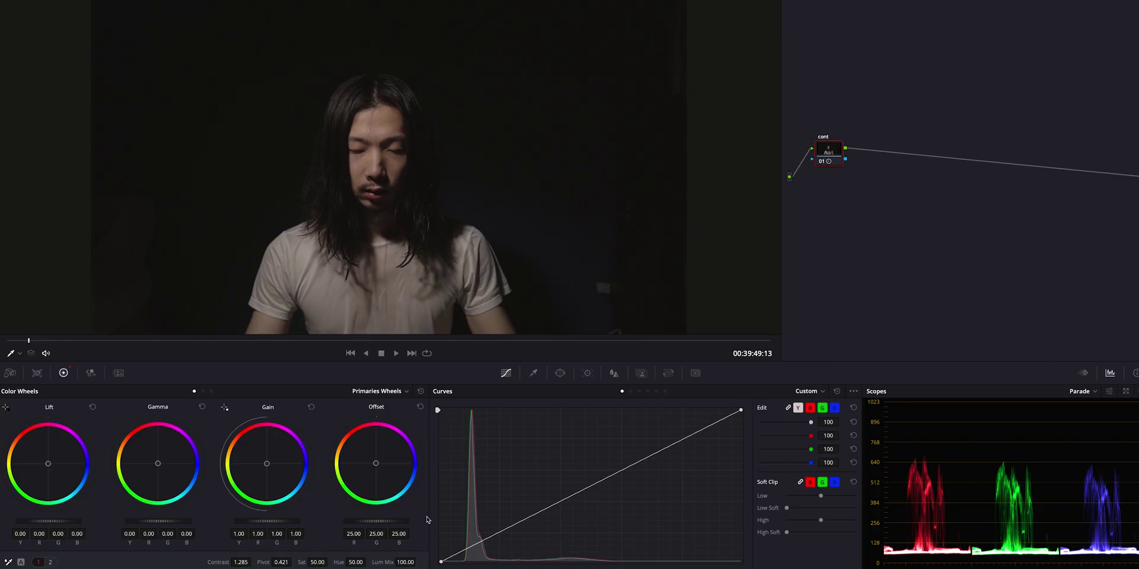
Step: Lower the master offset to 24.20 and the gain to 0.93 on the cont node
left_click_drag(389, 521, 381, 521)
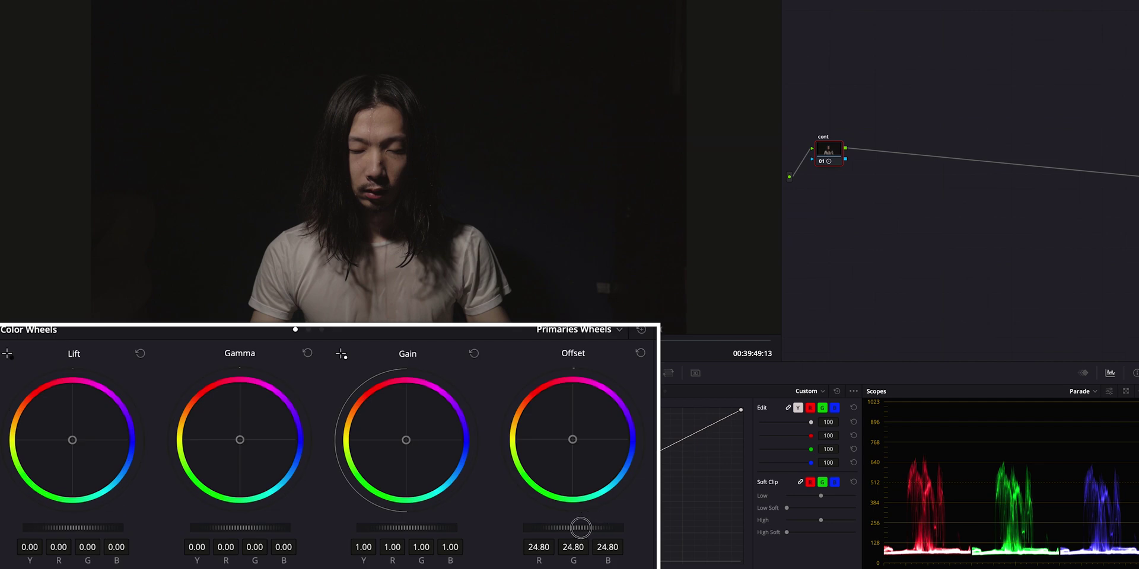
left_click_drag(581, 528, 573, 528)
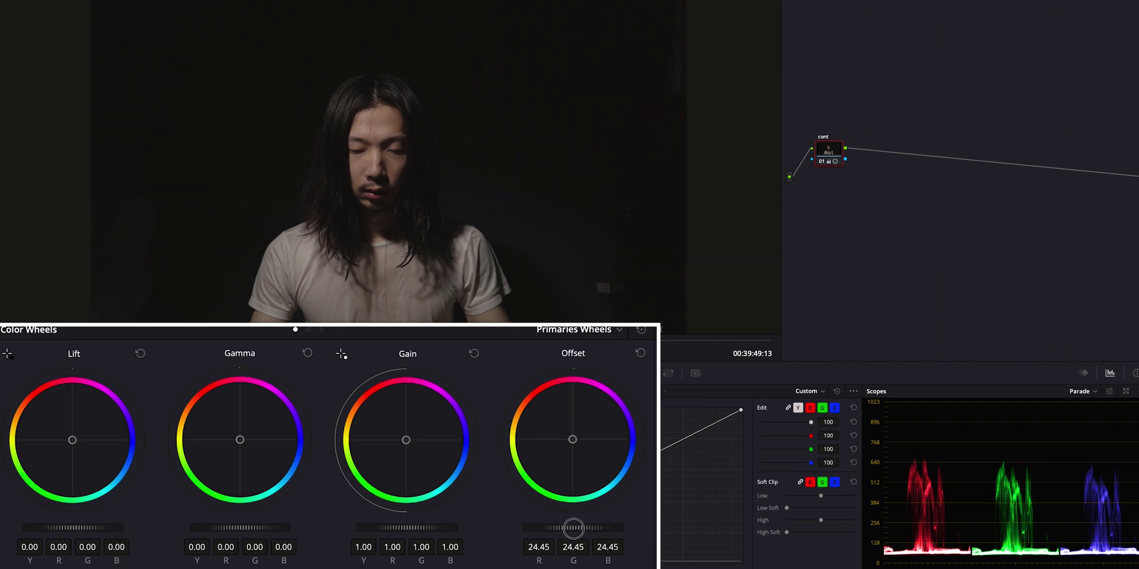
left_click_drag(573, 528, 545, 536)
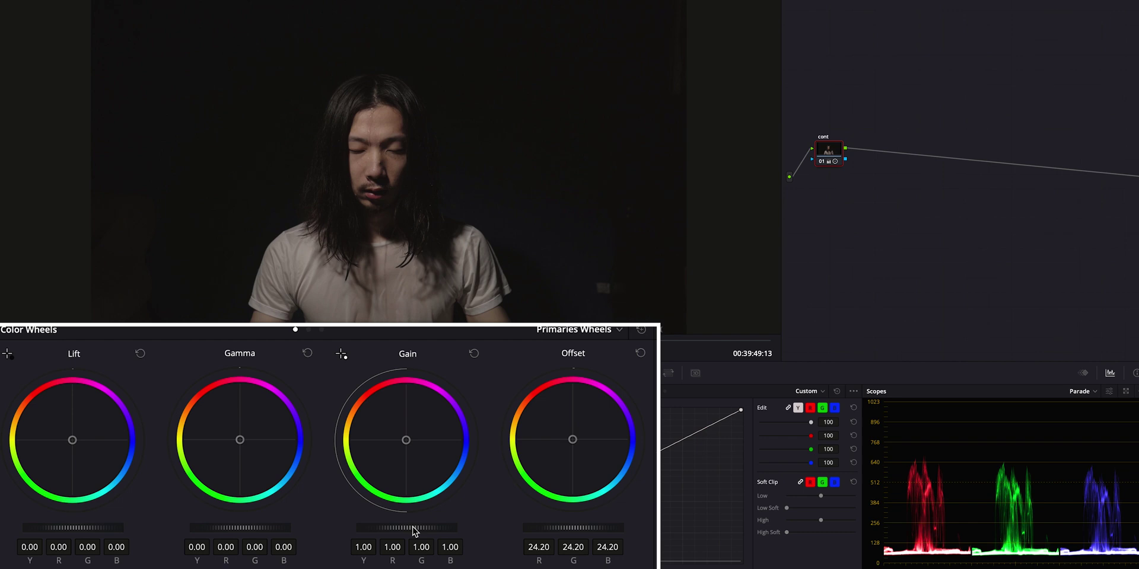
mouse_move(413, 530)
left_mouse_down()
mouse_move(353, 528)
mouse_move(391, 522)
mouse_move(376, 521)
mouse_move(424, 533)
left_mouse_up()
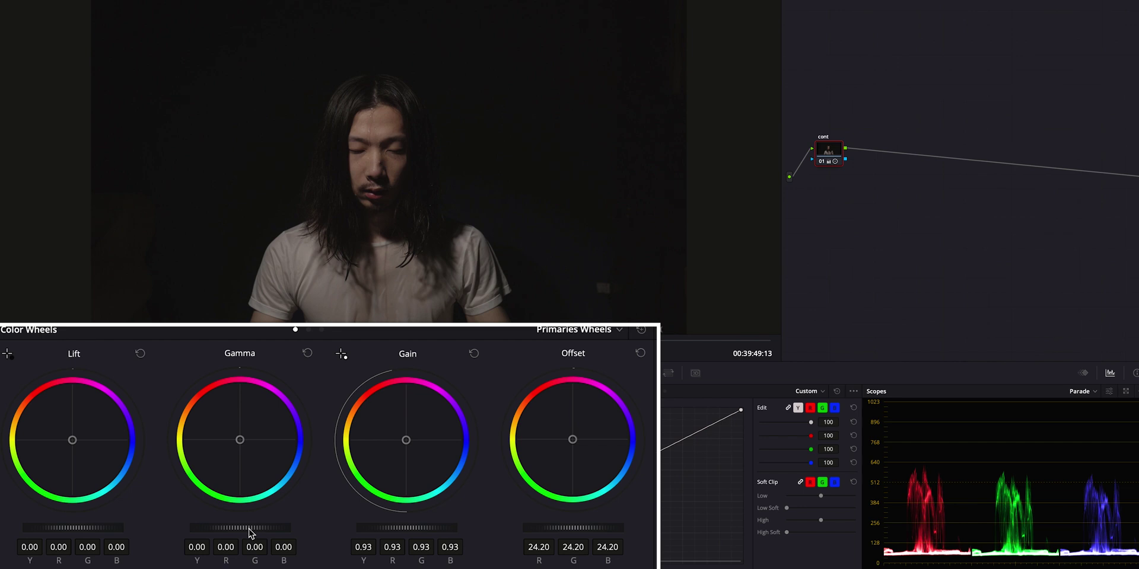
Step: Nudge gamma up to 0.01, fine-tune lift, and bring up the Log wheels
left_click_drag(245, 528, 218, 533)
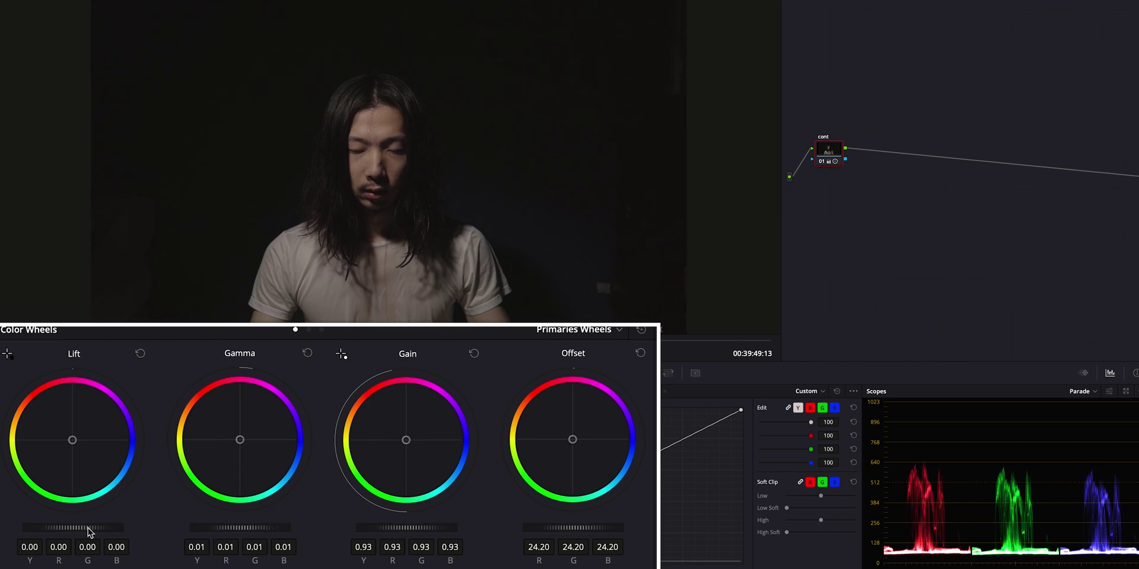
mouse_move(87, 528)
left_mouse_down()
mouse_move(79, 528)
mouse_move(89, 527)
left_mouse_up()
left_click(321, 329)
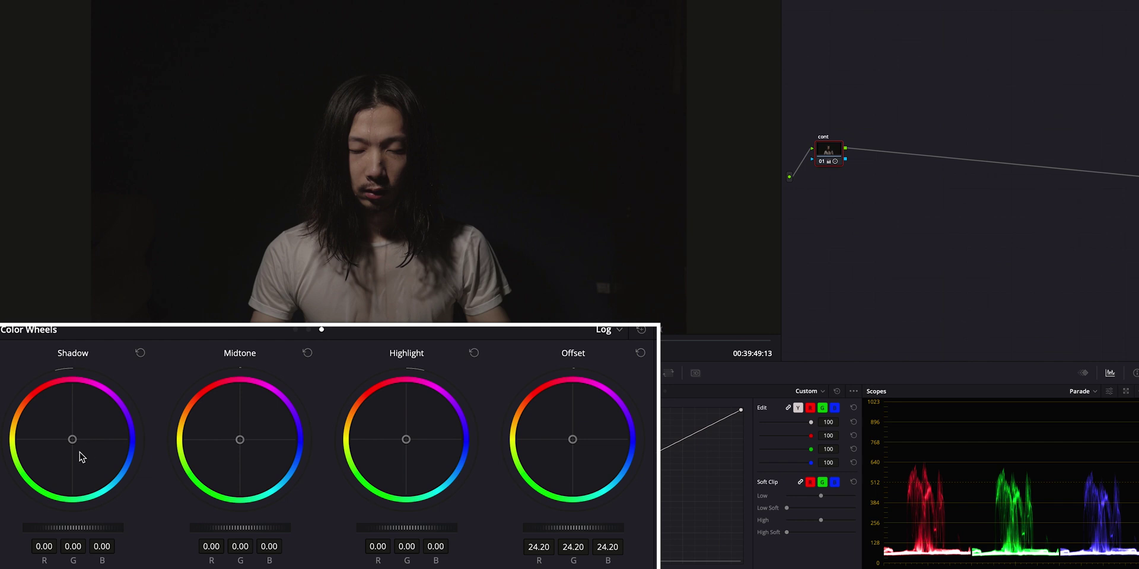
Step: Drop the Log shadow to -0.02, tweak Low Range, and set Shadows 8.00, Highlights -30.00
left_click_drag(88, 526, 81, 527)
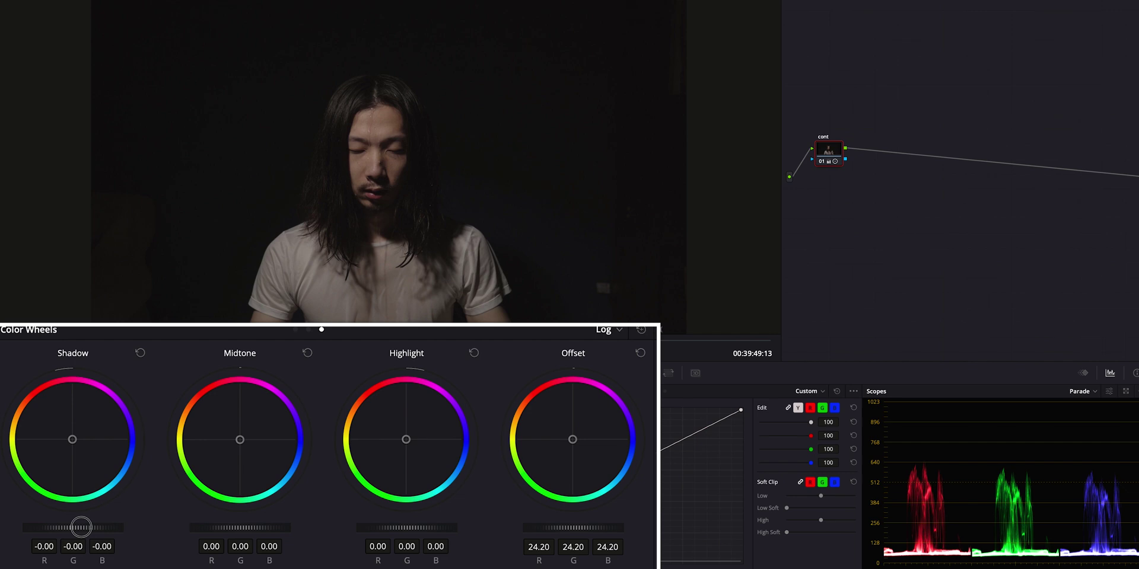
left_click_drag(81, 527, 68, 527)
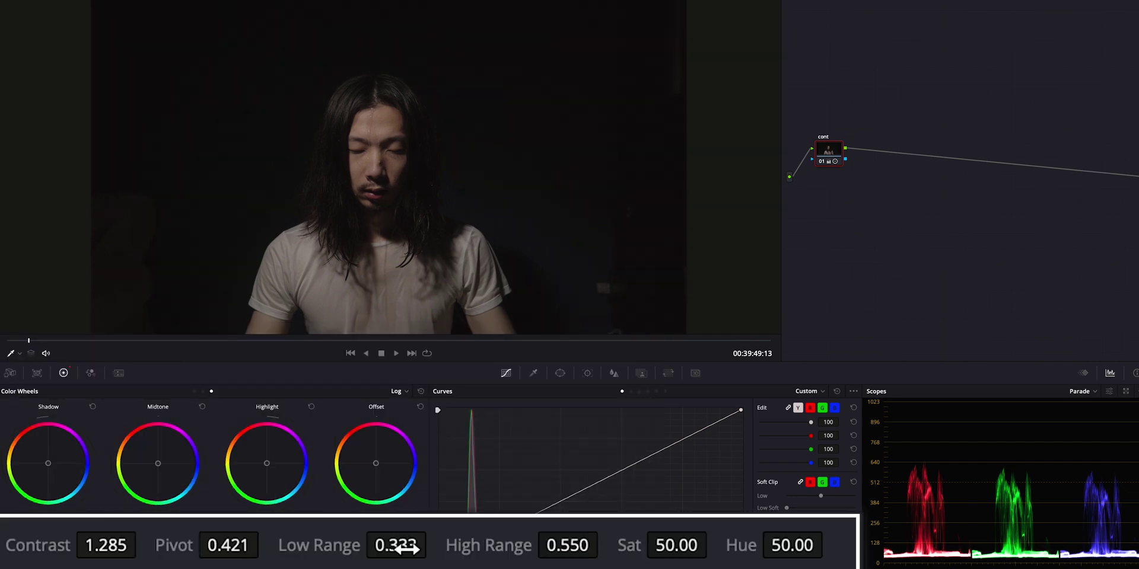
mouse_move(407, 550)
left_mouse_down()
mouse_move(397, 544)
mouse_move(407, 548)
left_mouse_up()
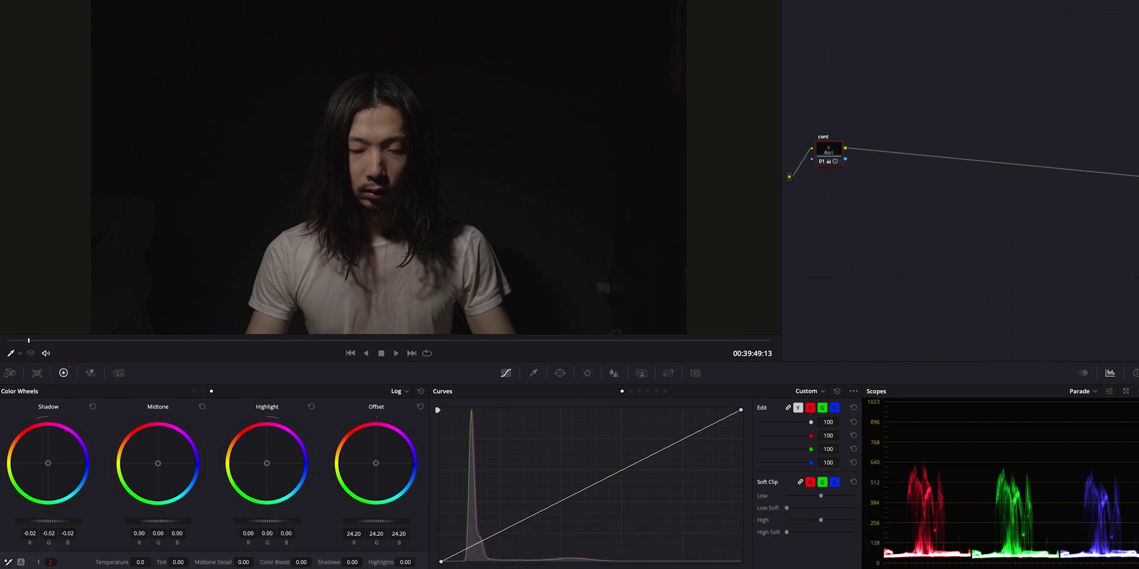
left_click_drag(405, 564, 403, 563)
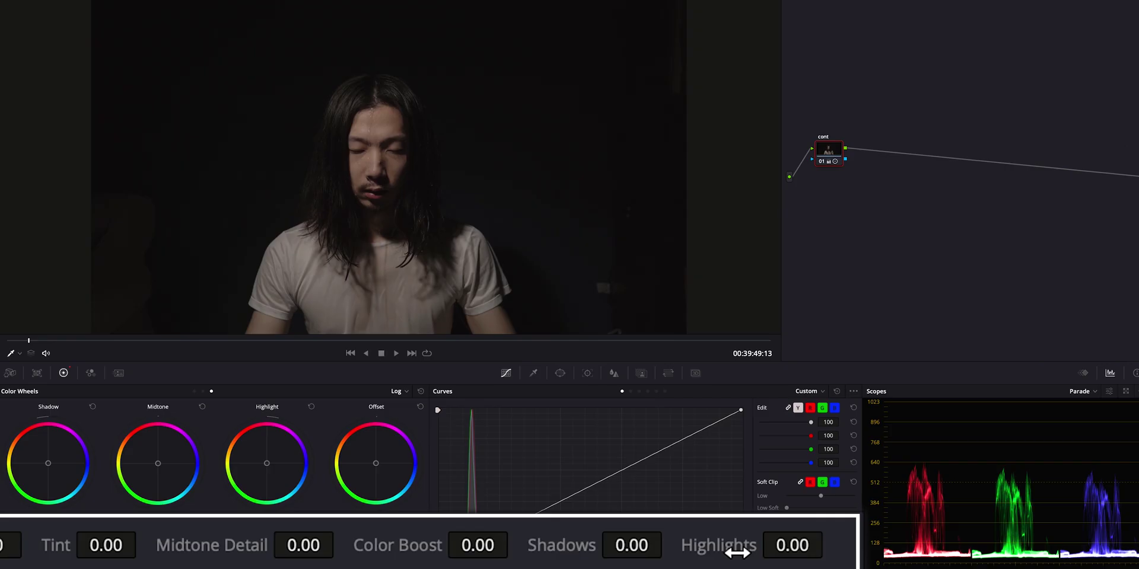
left_click_drag(793, 544, 719, 568)
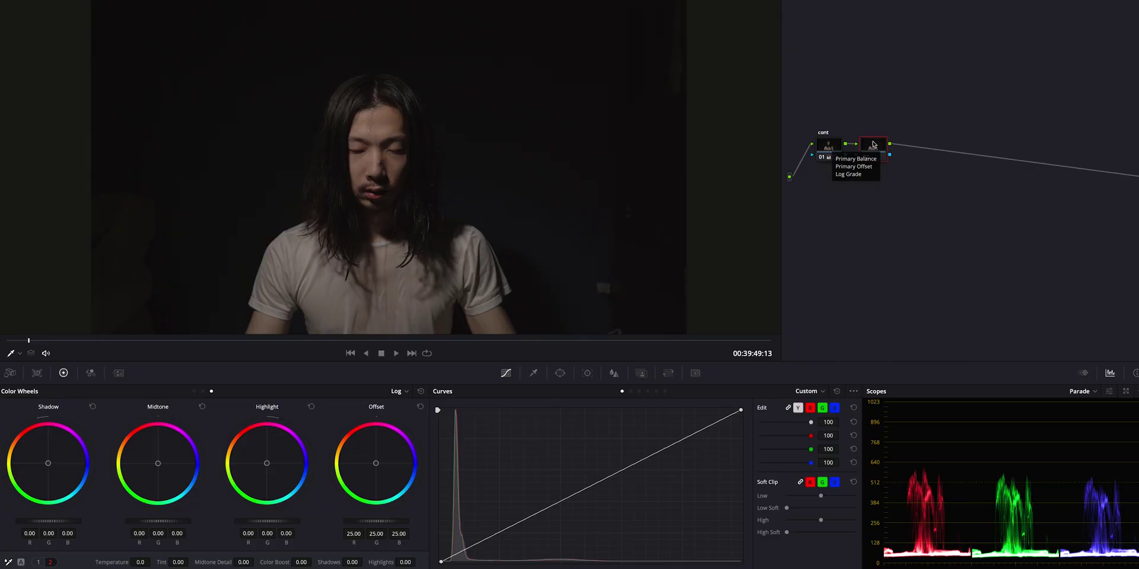
Step: Label the new second node 'sat' and raise its saturation above 50
right_click(874, 144)
left_click(899, 161)
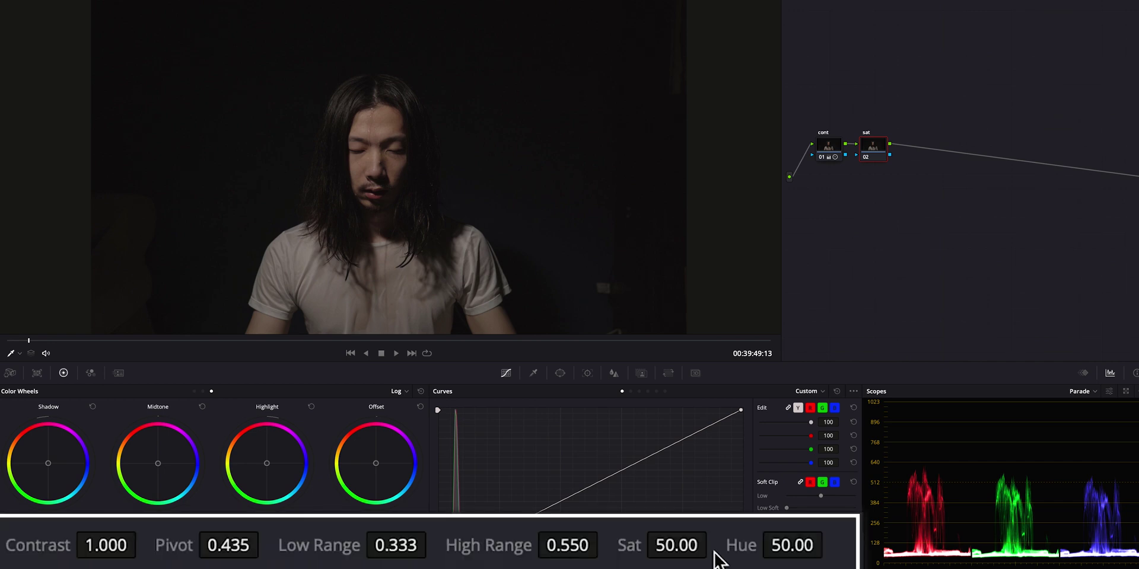
left_click_drag(683, 546, 912, 503)
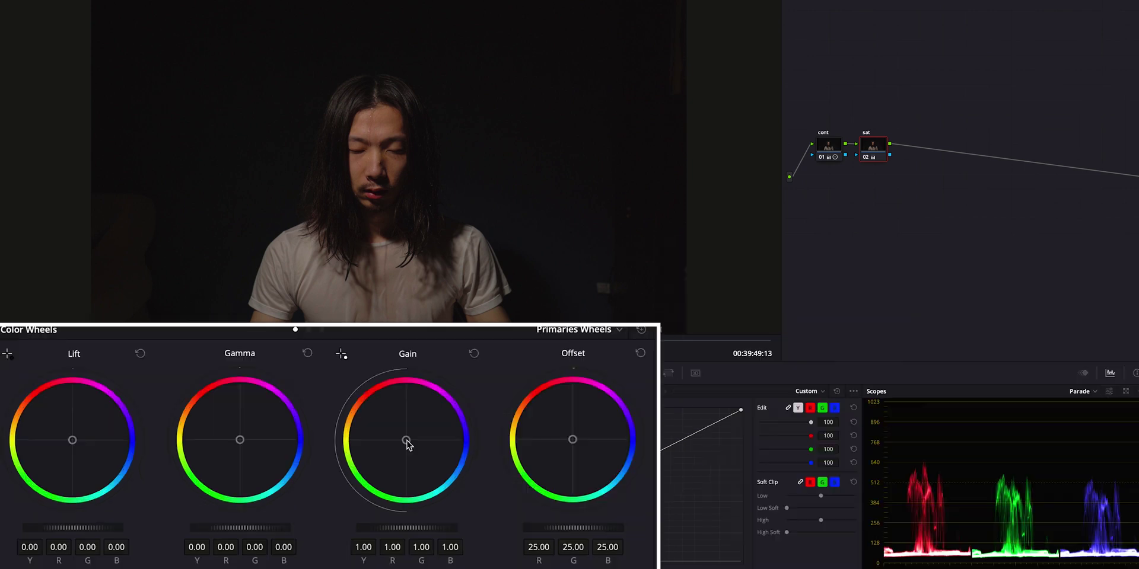
Step: Push the Gain wheel toward blue to R 0.95, G 1.01, B 1.04, then touch the midtone balance
left_click(407, 444)
left_click_drag(407, 442, 419, 460)
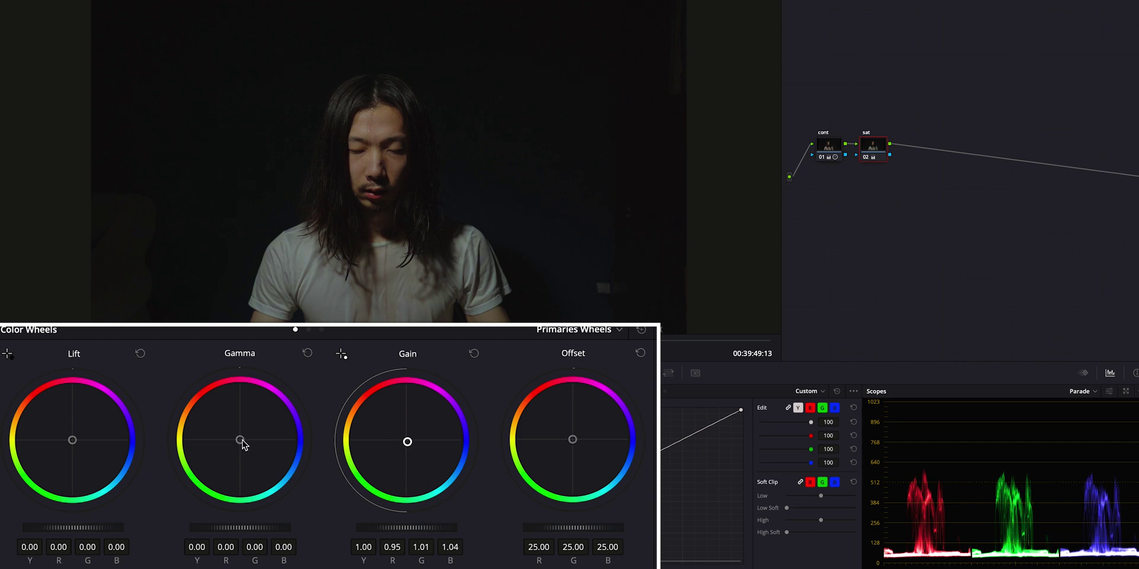
left_click_drag(241, 441, 241, 442)
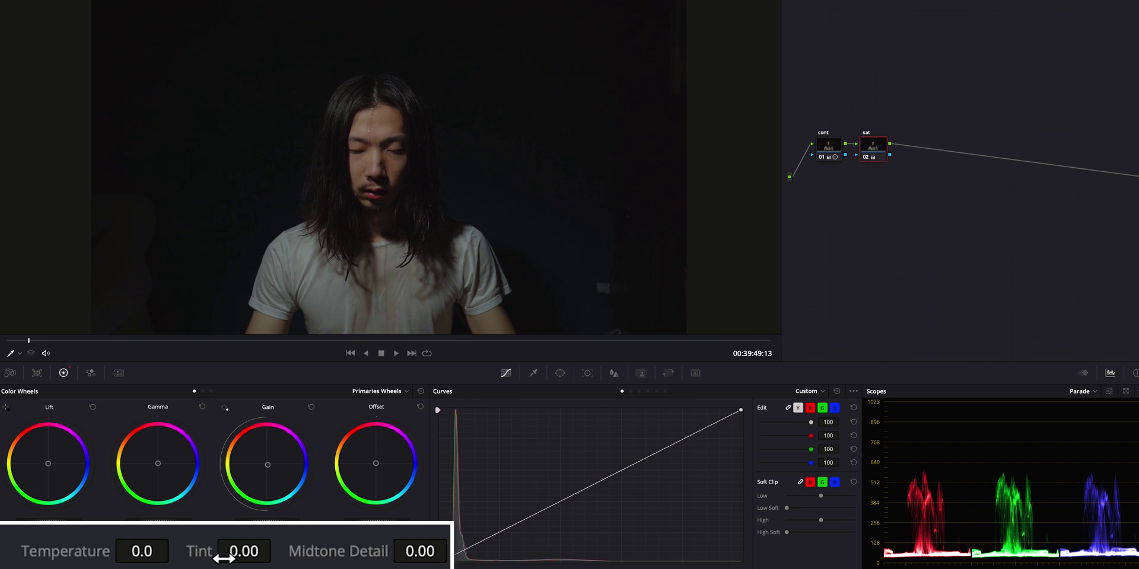
Step: Cool the sat node with temperature -50.0 and tint -5.00
left_click(143, 552)
left_click_drag(143, 552, 140, 555)
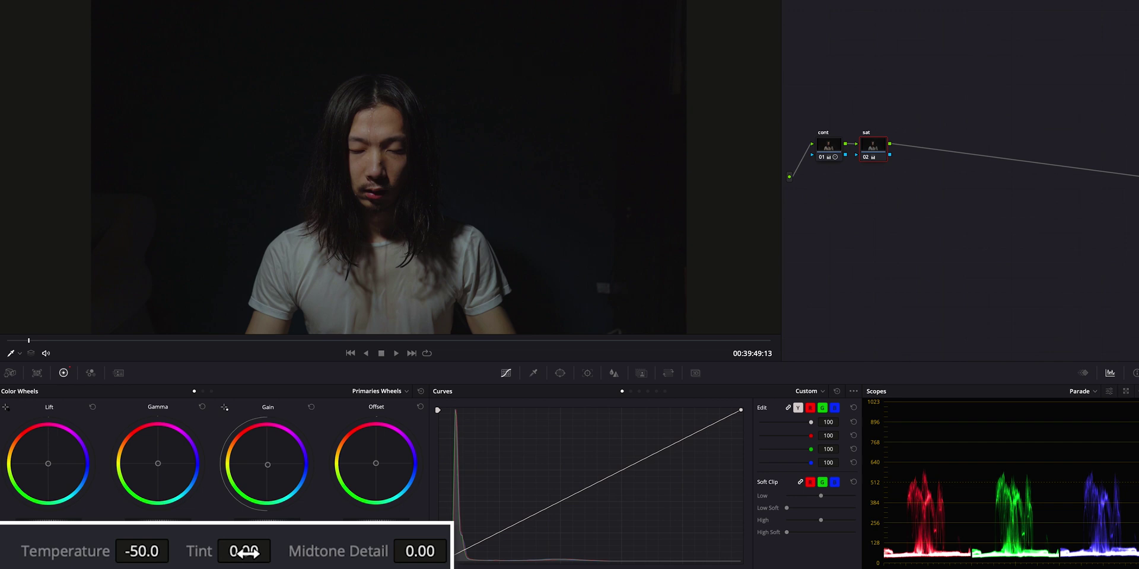
mouse_move(245, 552)
left_mouse_down()
mouse_move(236, 558)
mouse_move(245, 552)
left_mouse_up()
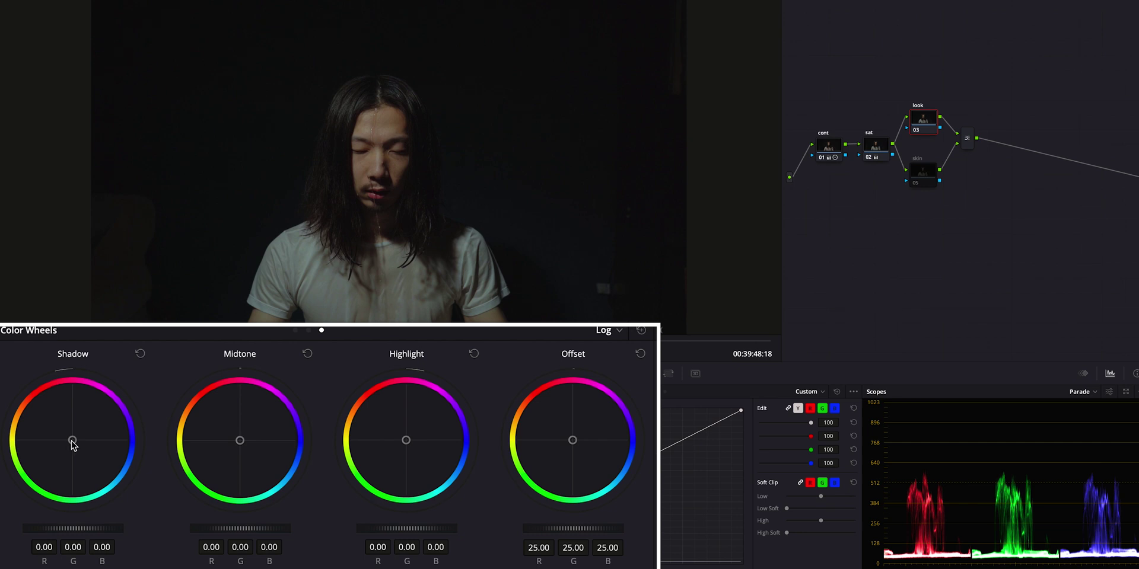
Step: Split-tone the look node: shadows green, midtones red, highlights R -0.46, G 0.09, B 0.44; toggle skin node
left_click(72, 441)
mouse_move(73, 441)
left_mouse_down()
mouse_move(70, 462)
mouse_move(70, 446)
left_mouse_up()
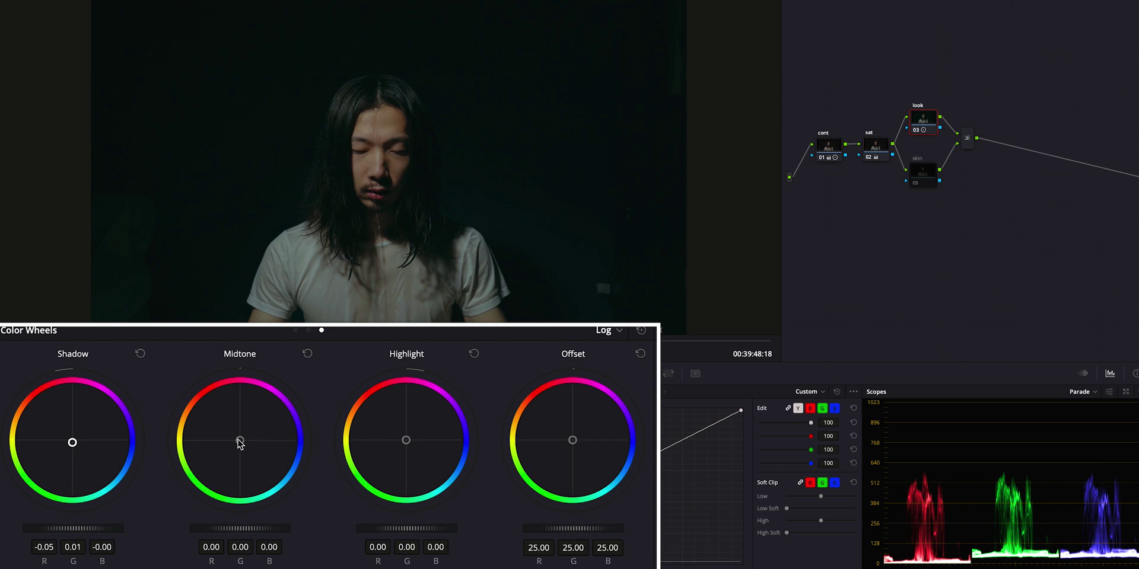
left_click_drag(241, 444, 240, 426)
left_click_drag(241, 426, 243, 326)
left_click_drag(406, 442, 435, 493)
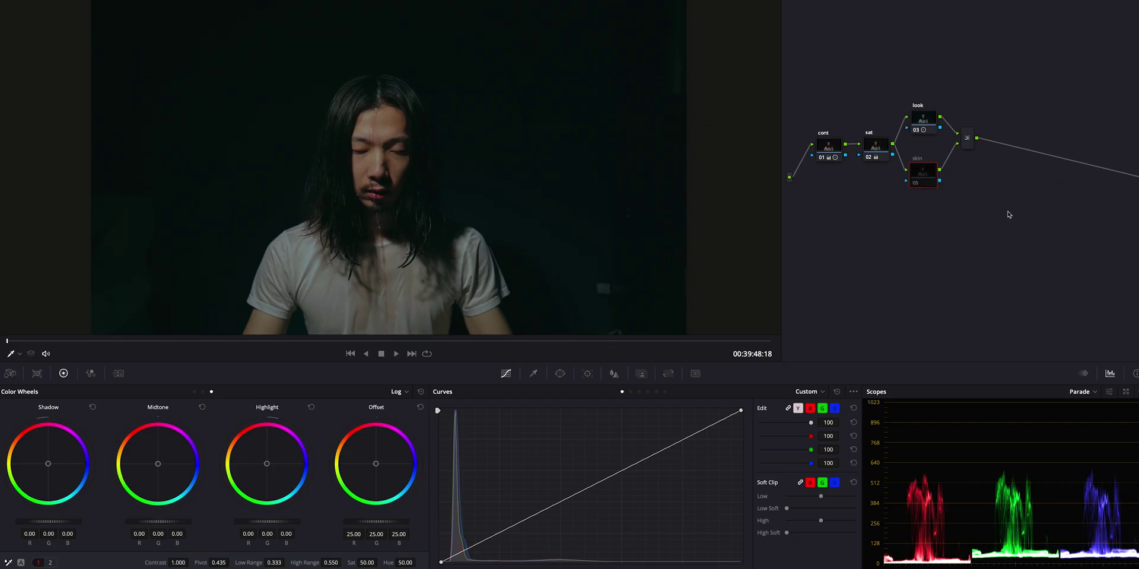
key("ctrl+d")
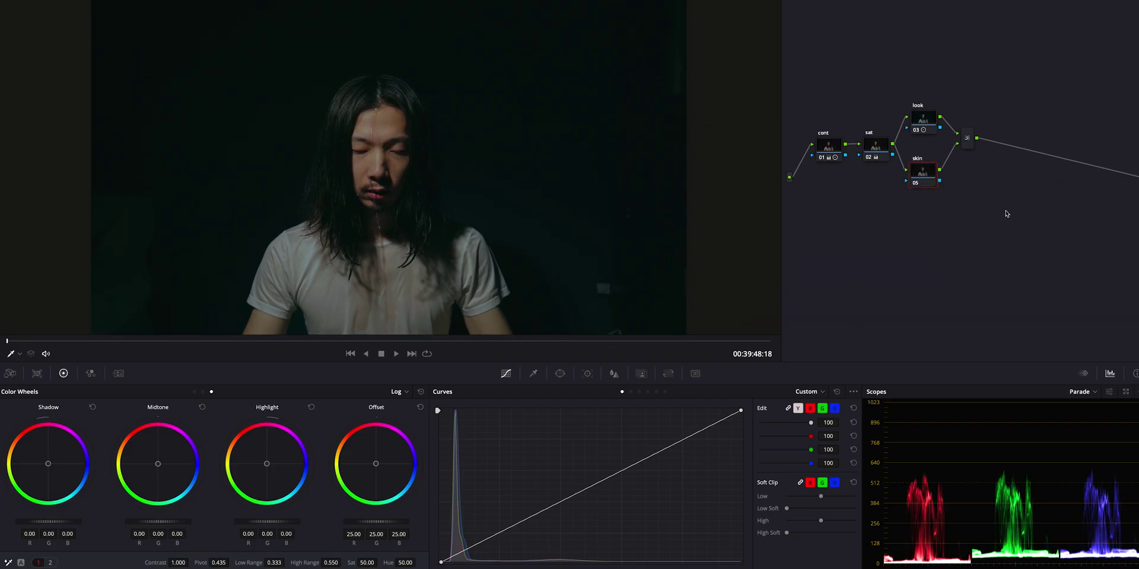
Step: Open the Qualifier on the skin node and sample the man's face skin tones
left_click(535, 376)
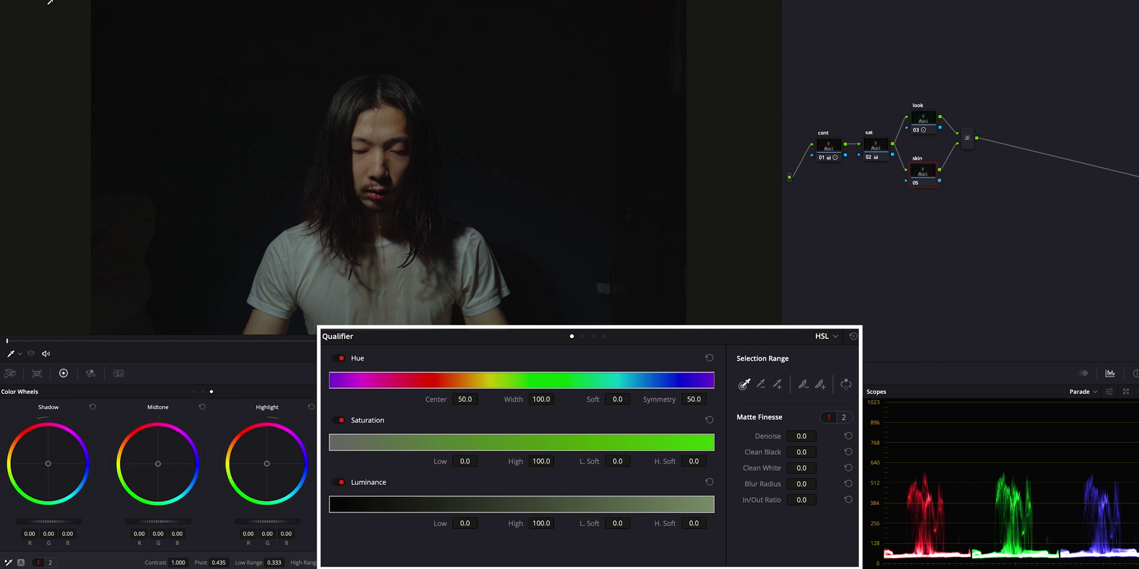
left_click(363, 128)
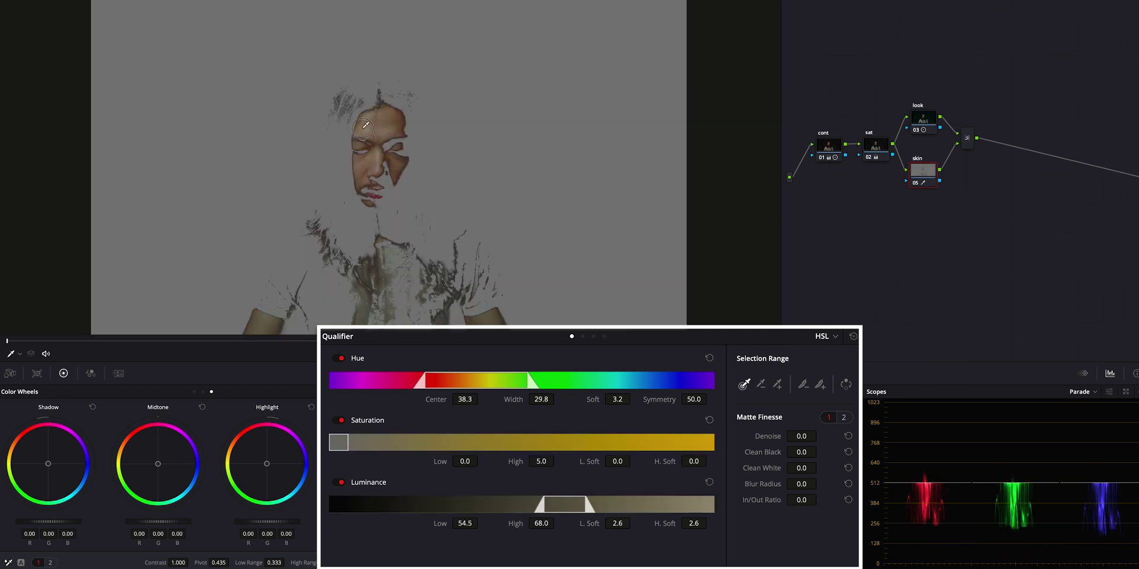
left_click(363, 128)
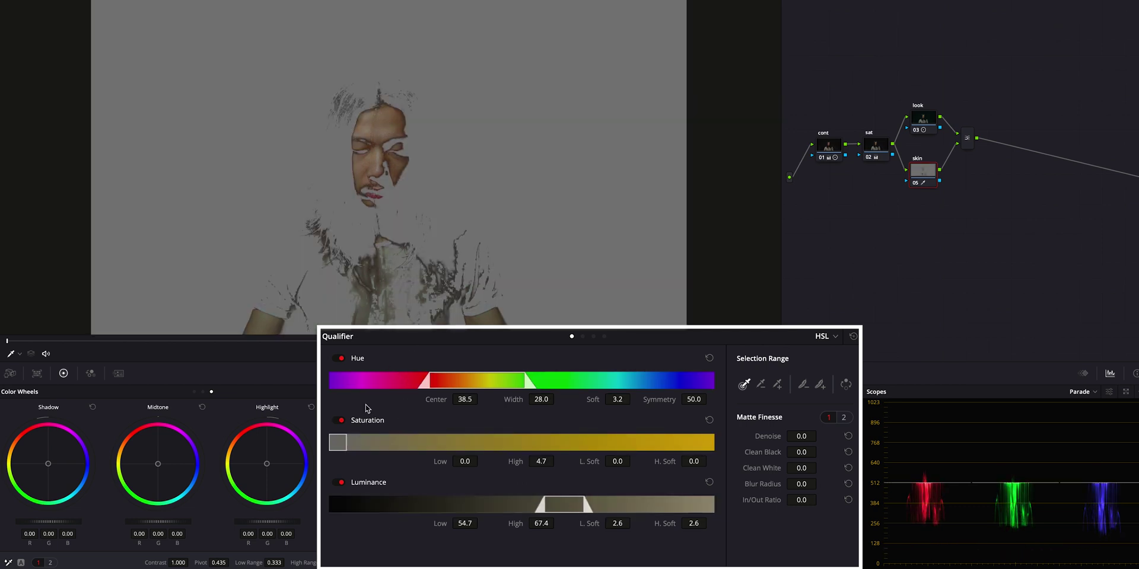
Step: Refine the luminance, saturation and hue ranges and soften the matte with blur radius 81.4
mouse_move(465, 523)
left_mouse_down()
mouse_move(454, 525)
mouse_move(510, 526)
left_mouse_up()
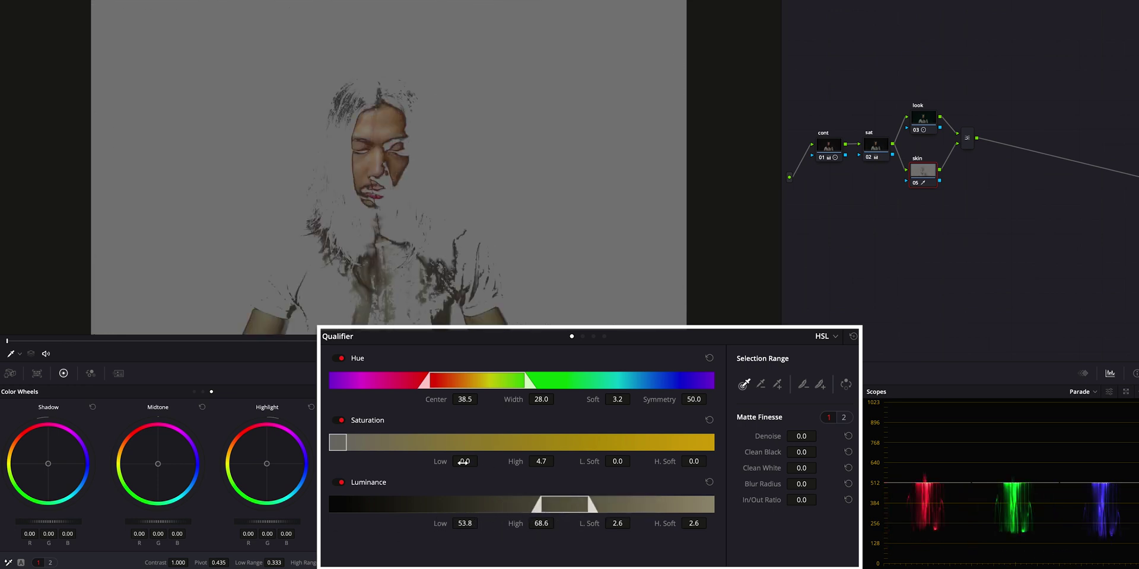
left_click_drag(471, 463, 484, 462)
left_click_drag(541, 399, 555, 399)
left_click_drag(465, 523, 415, 529)
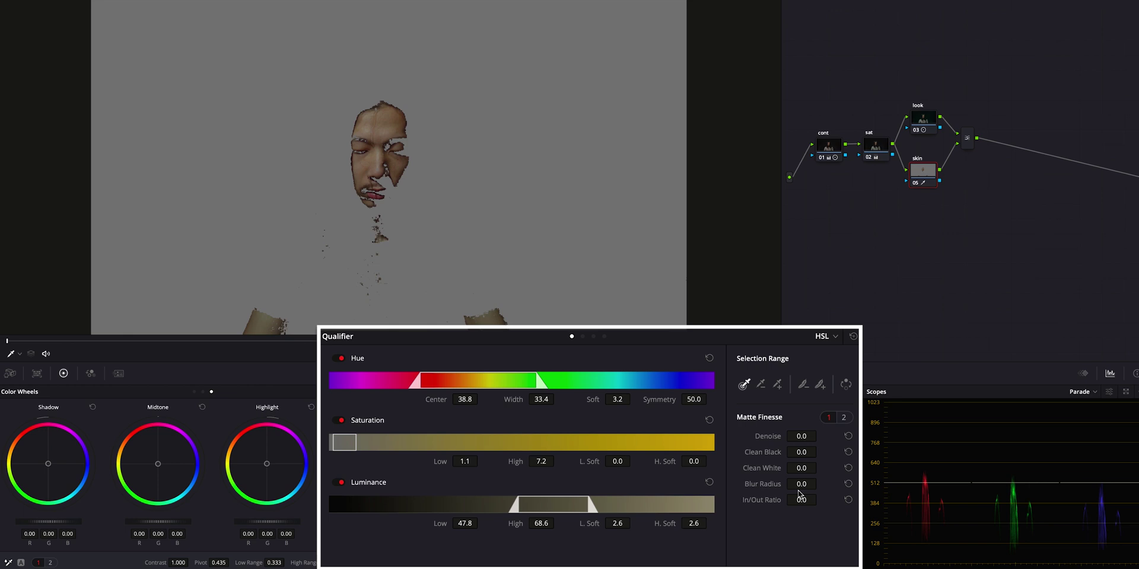
left_click_drag(801, 484, 1116, 490)
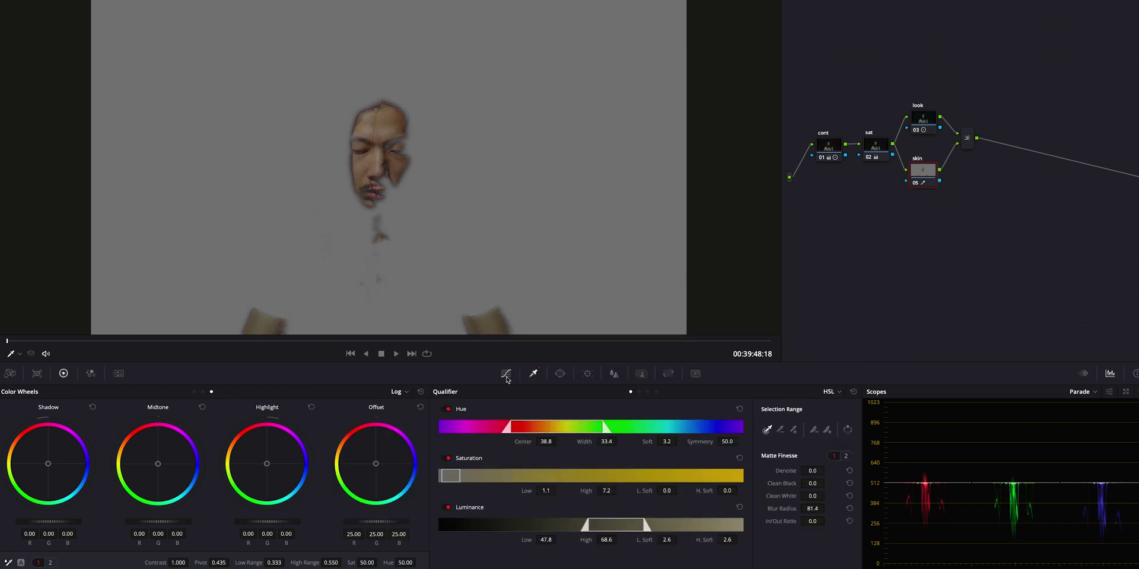
left_click(506, 374)
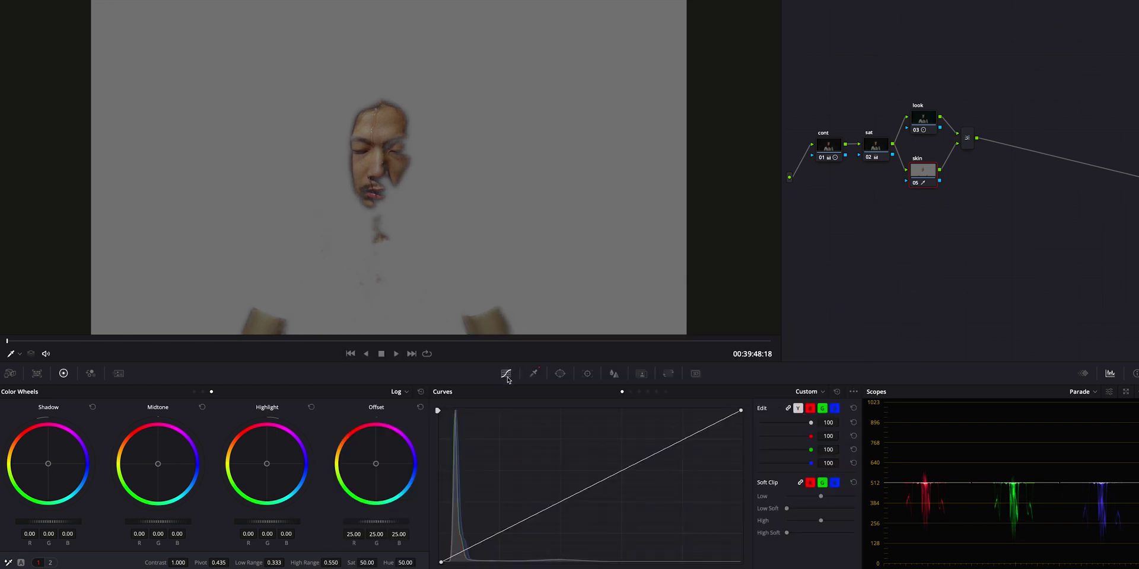
Step: Add Hue vs Sat points and pull the red skin hues down to about 0.94, showing the full image
left_click(642, 393)
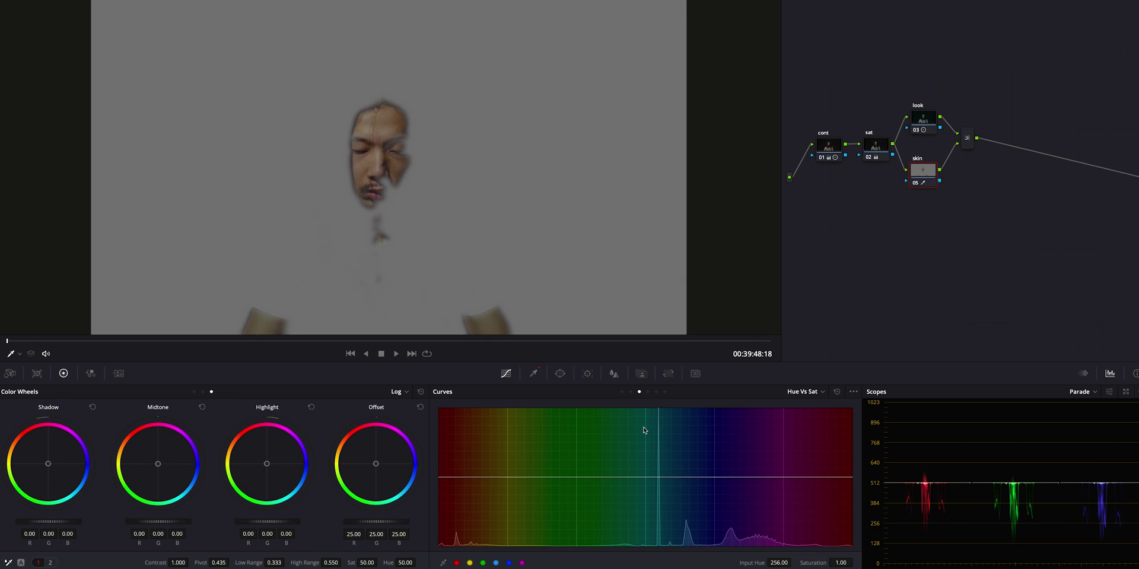
left_click(456, 563)
left_click(470, 563)
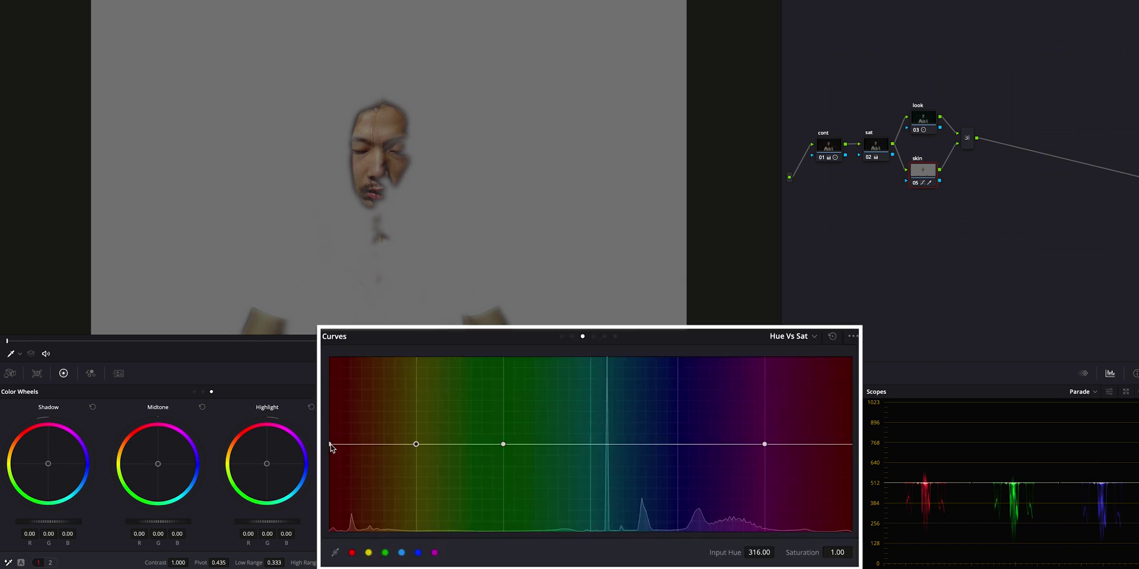
left_click_drag(330, 446, 330, 452)
key("shift+h")
left_click_drag(416, 445, 416, 449)
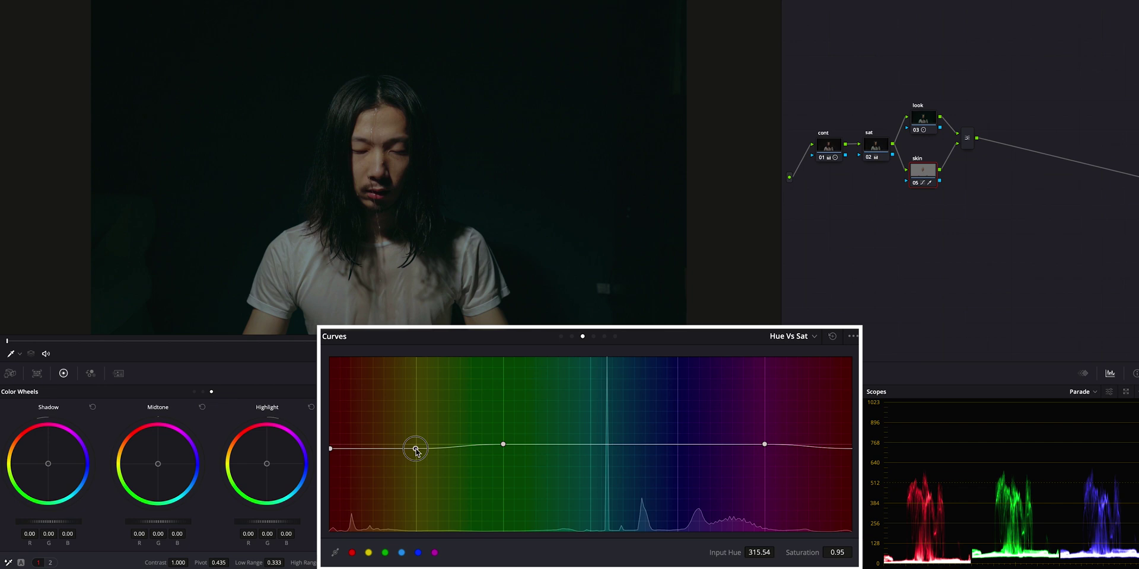
left_click_drag(331, 449, 332, 450)
Step: Adjust the Hue vs Lum curve to rebalance the brightness of the red skin hues
left_click(595, 337)
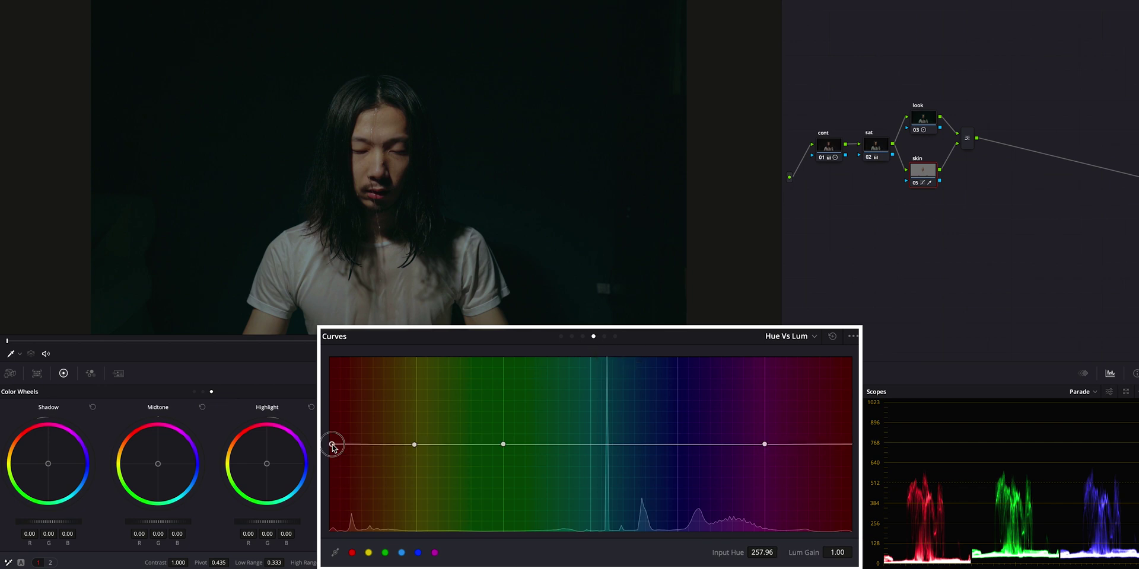
left_click_drag(332, 445, 332, 451)
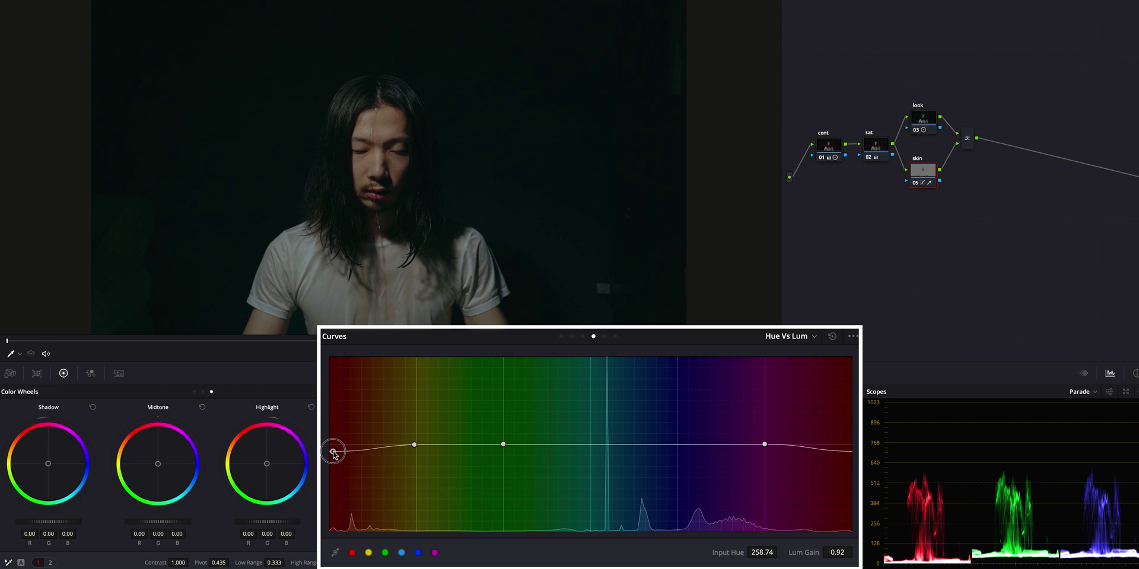
left_click_drag(414, 445, 416, 438)
Step: Rotate the red hues by 1.75 in Hue vs Hue, then select the new vig node
left_click(572, 337)
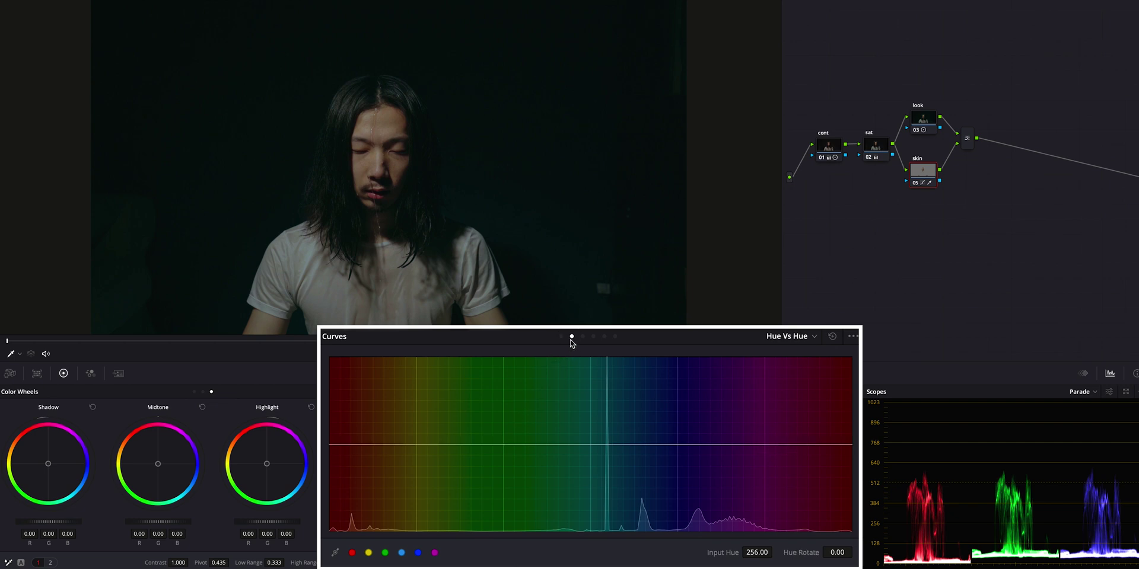
left_click(368, 553)
left_click(417, 445)
left_click_drag(416, 444, 416, 443)
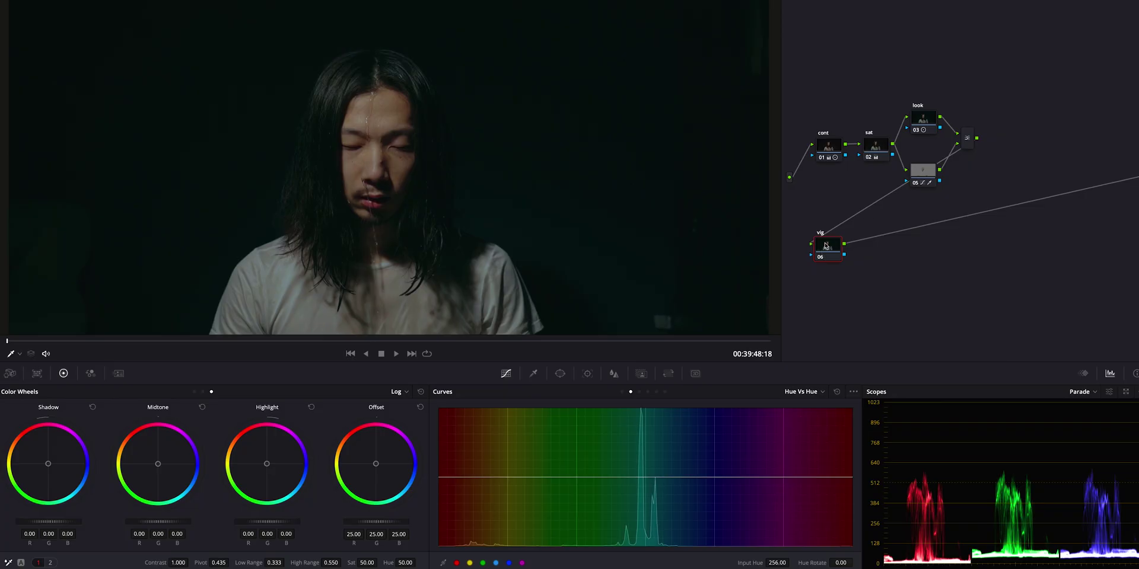
left_click_drag(825, 246, 824, 247)
Step: Add a Circle window to the vig node, rotated and stretched into a thin, softened, inverted diagonal streak
left_click(559, 374)
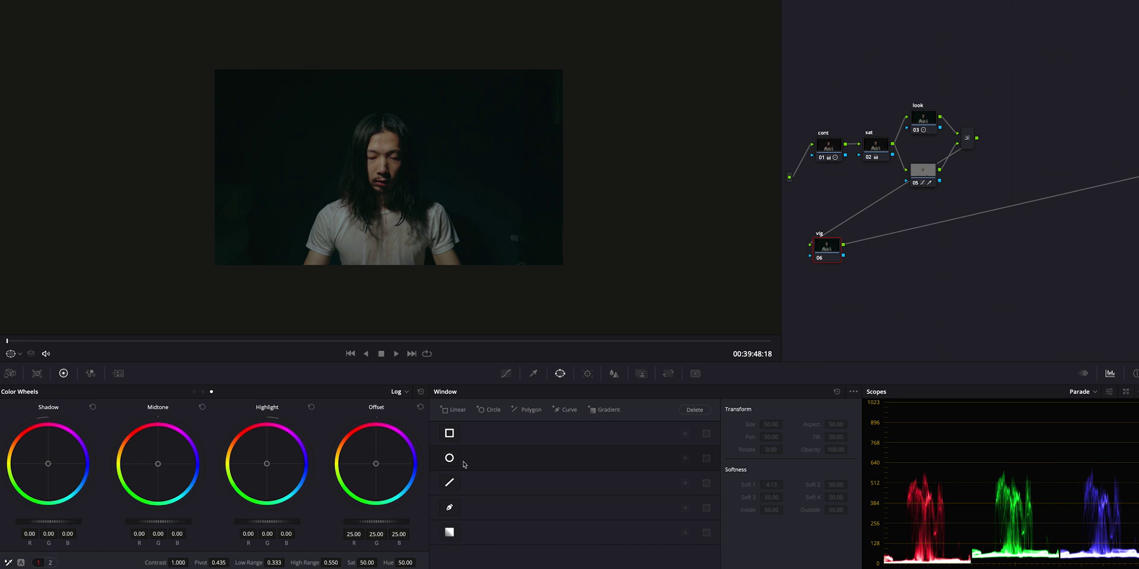
left_click(449, 458)
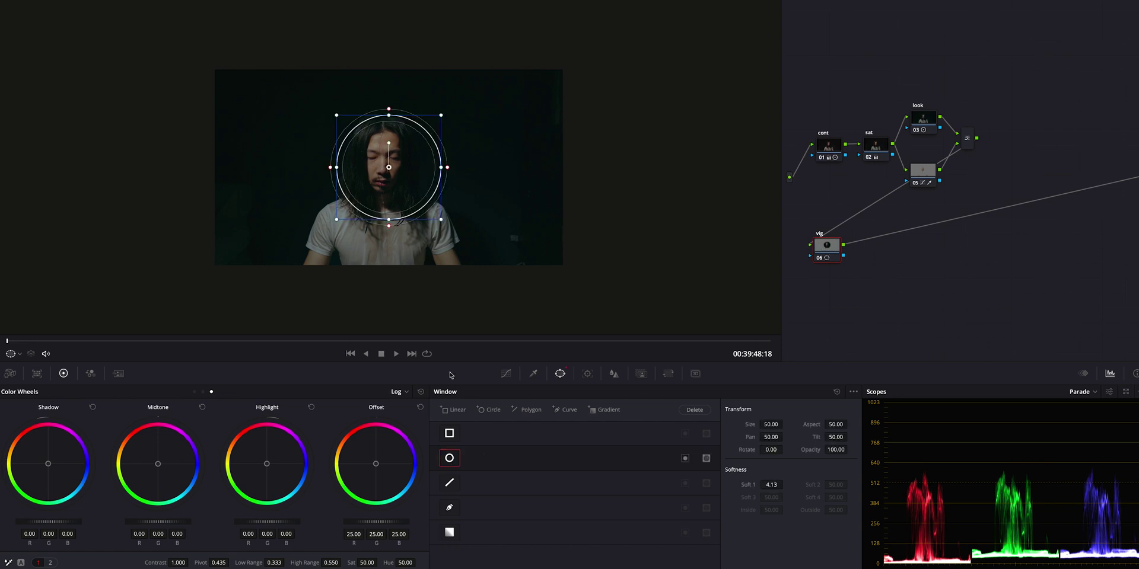
left_click_drag(389, 141, 363, 147)
left_click_drag(427, 204, 479, 271)
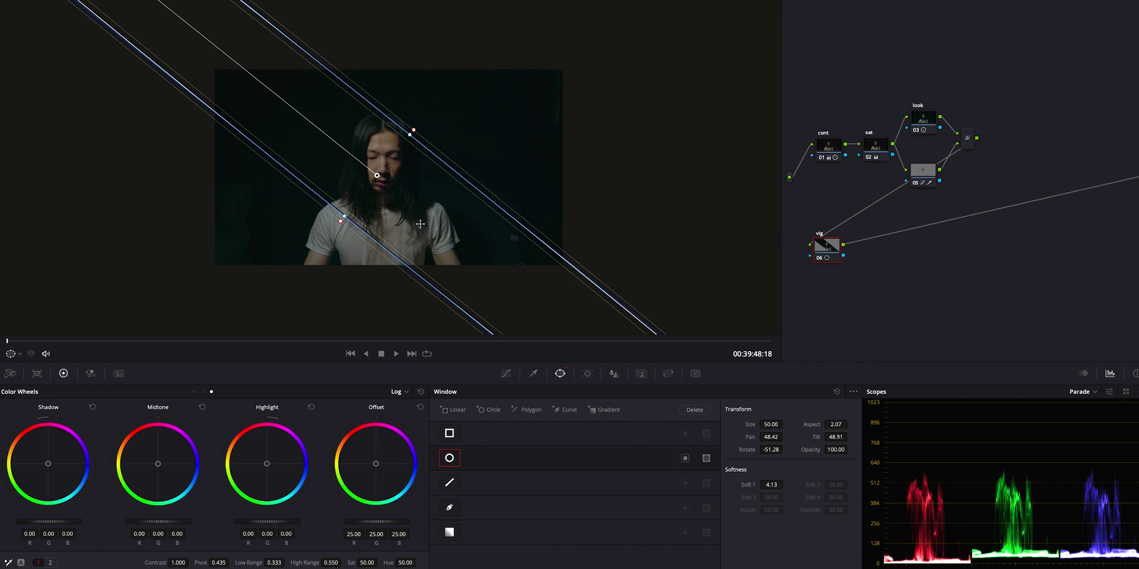
scroll(420, 223, "up", 3)
mouse_move(430, 107)
left_mouse_down()
mouse_move(449, 89)
mouse_move(444, 101)
left_mouse_up()
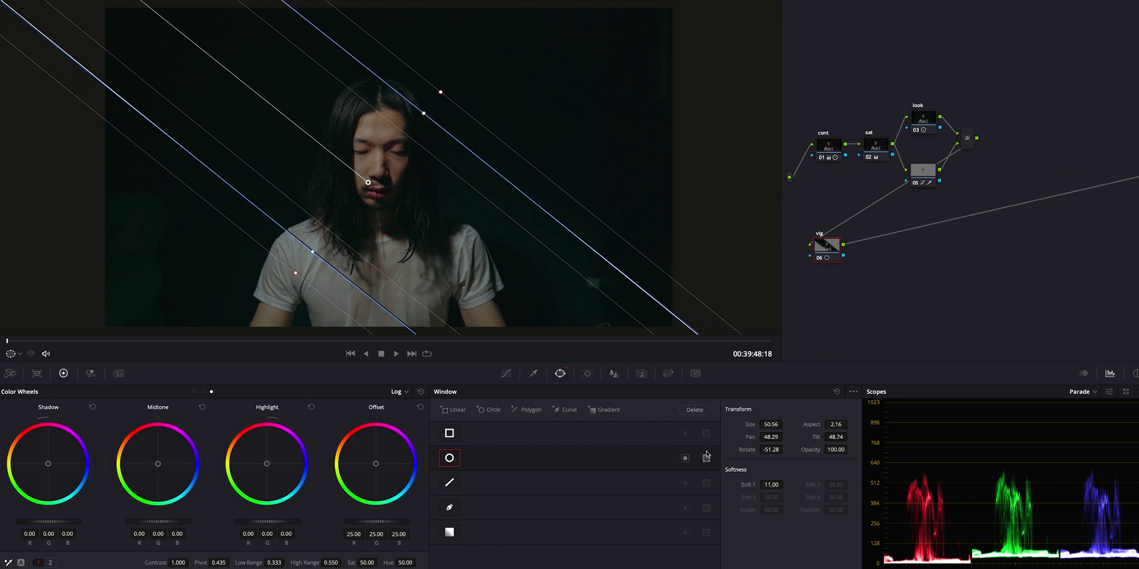
left_click(685, 458)
Step: Bow the Custom curve downward to darken the image through the inverted mask
left_click(510, 375)
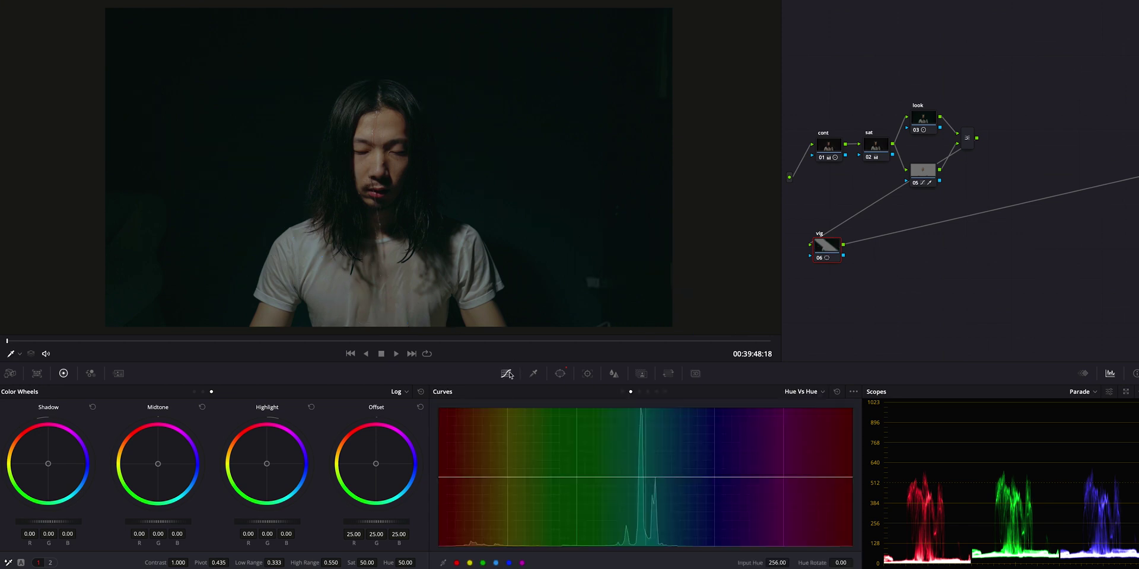
left_click(622, 391)
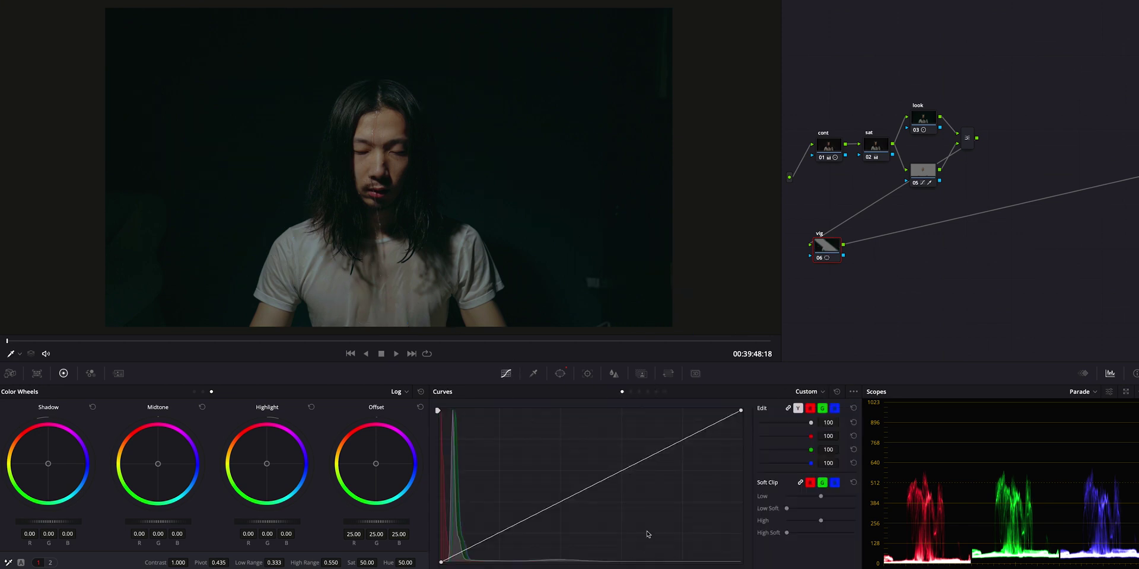
left_click(597, 484)
left_click_drag(597, 484, 577, 511)
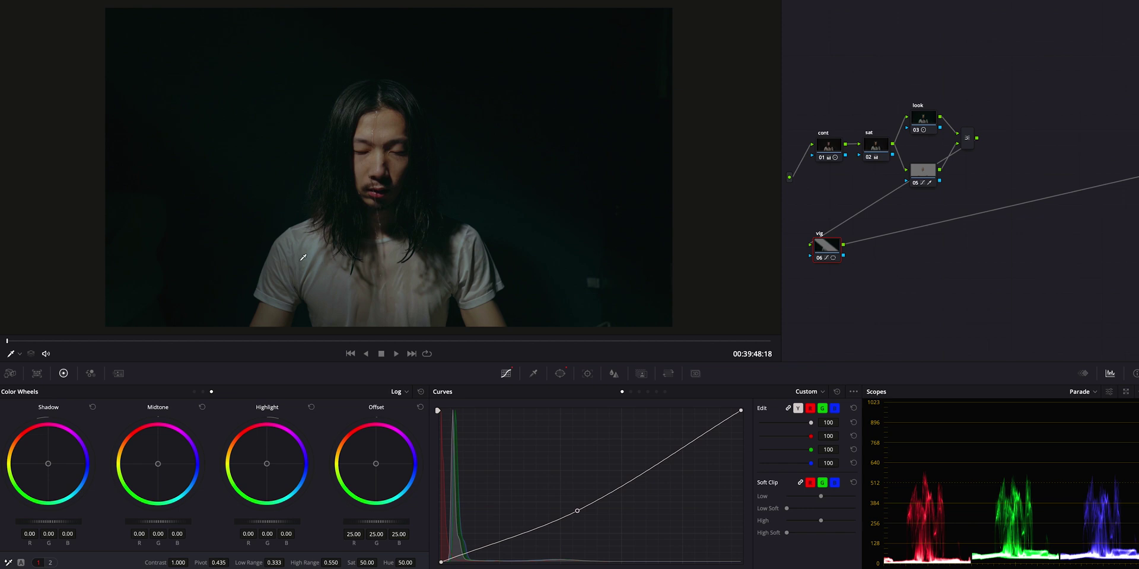
Step: Add two parallel nodes after the vig node
key("alt+s")
key("alt+p")
left_click(876, 235)
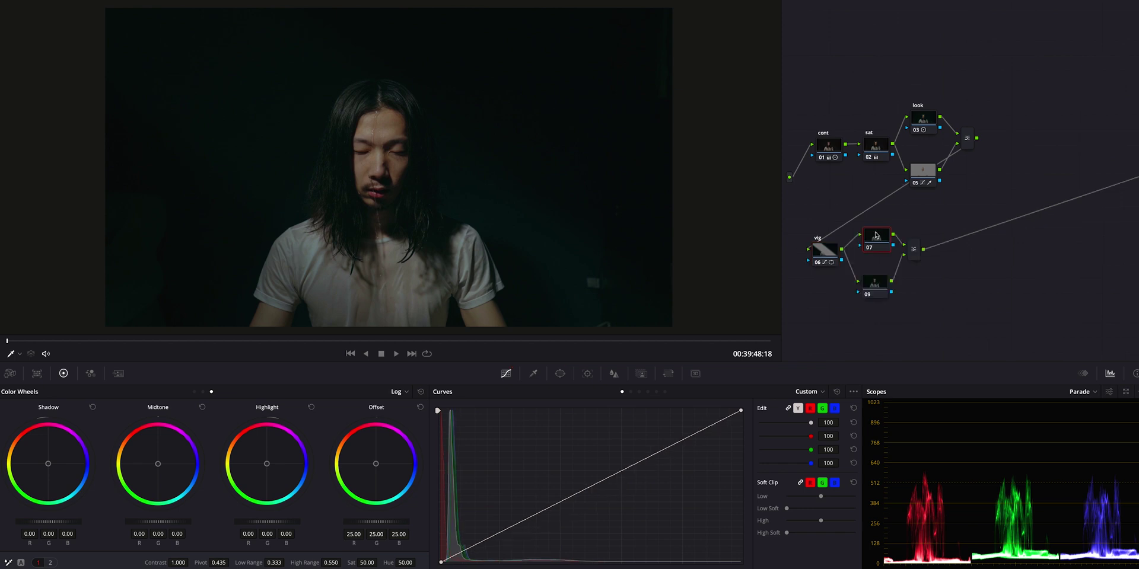
Step: Draw a four-point Pen window over the right background behind the man
left_click(562, 375)
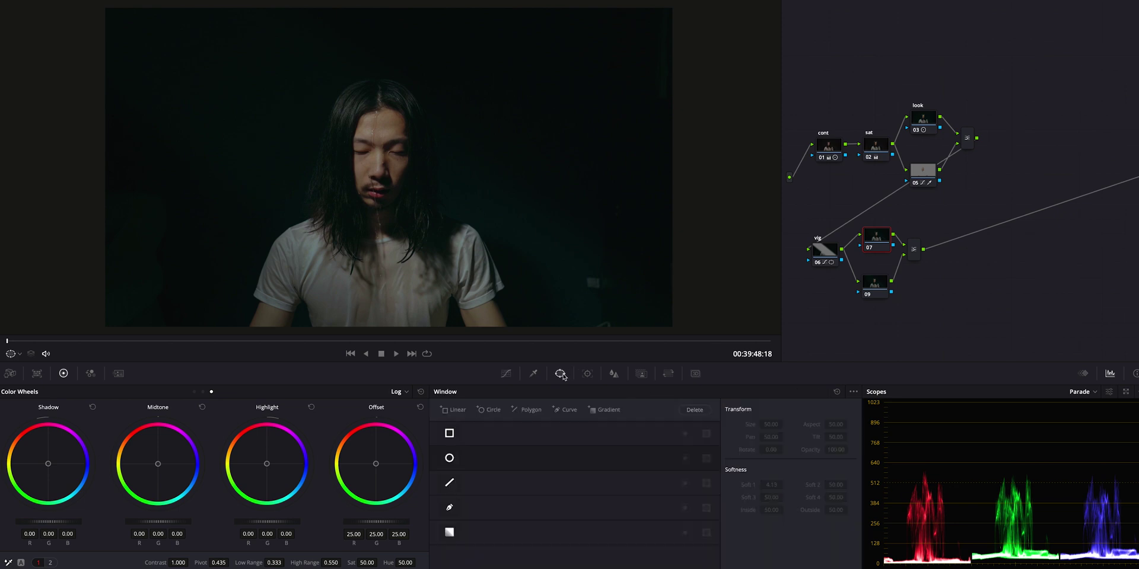
left_click(449, 508)
scroll(597, 257, "down", 3)
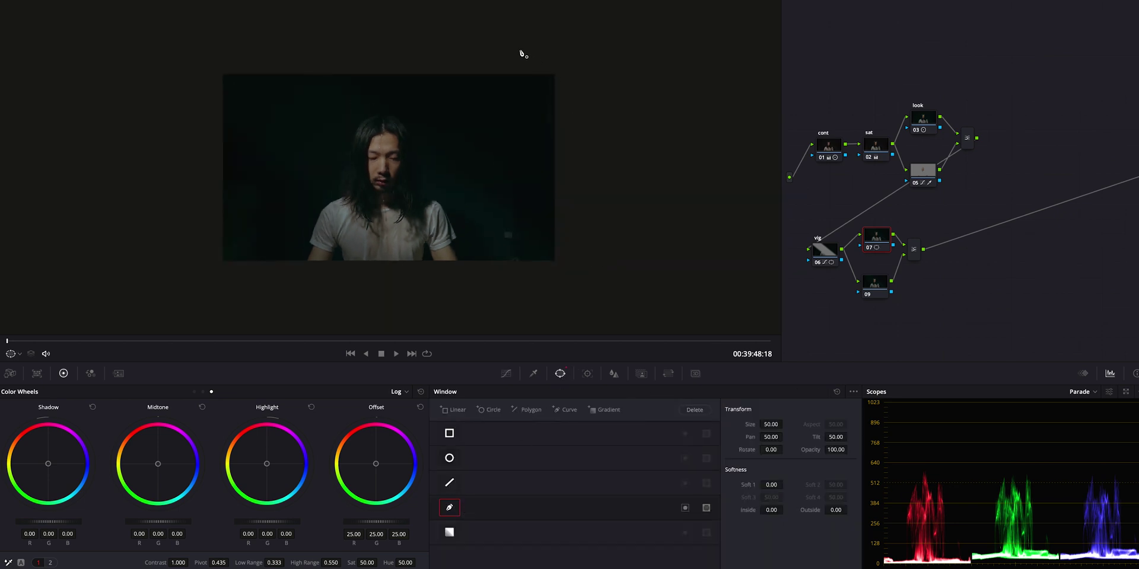
left_click(489, 41)
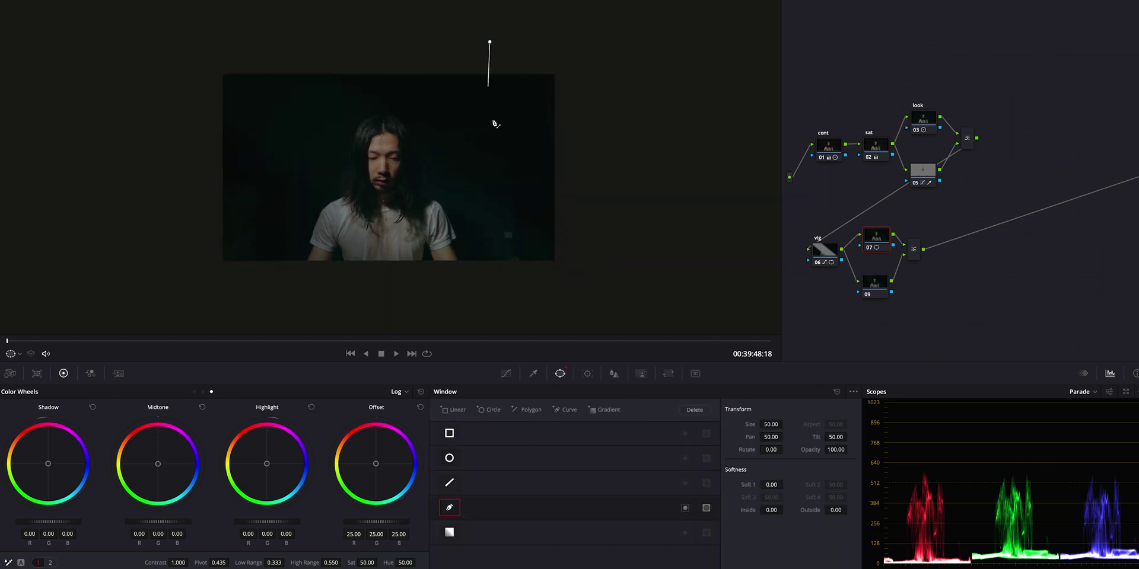
left_click(487, 299)
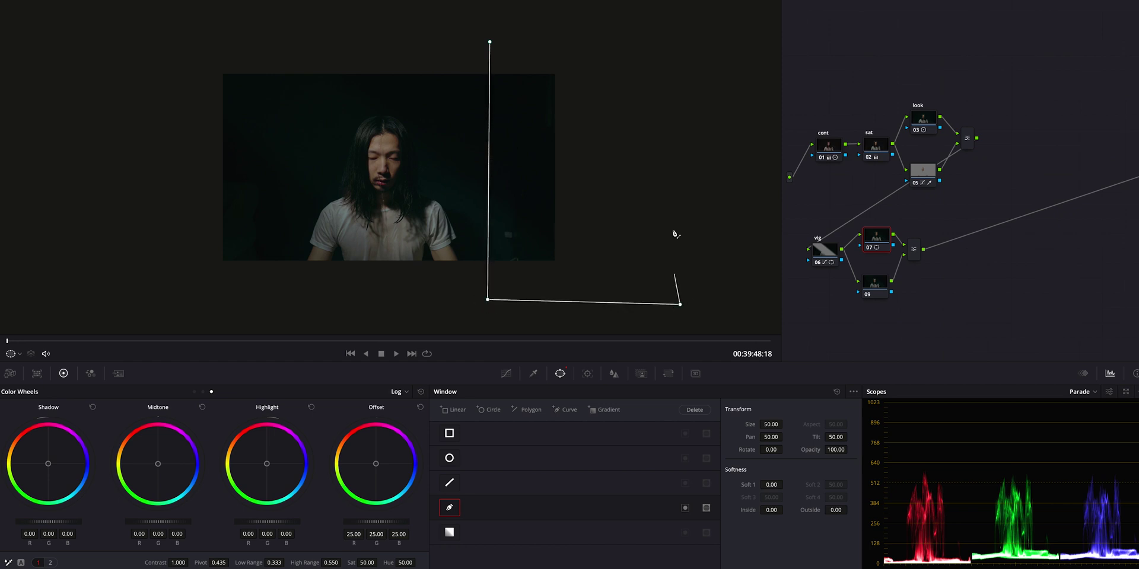
left_click(684, 33)
left_click(490, 42)
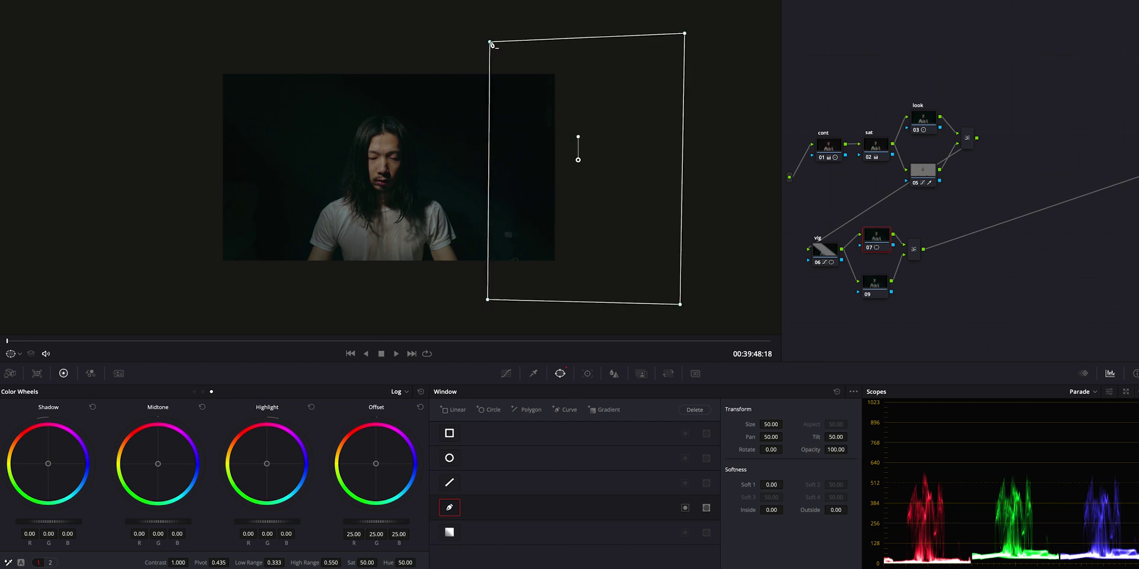
left_click_drag(594, 207, 587, 206)
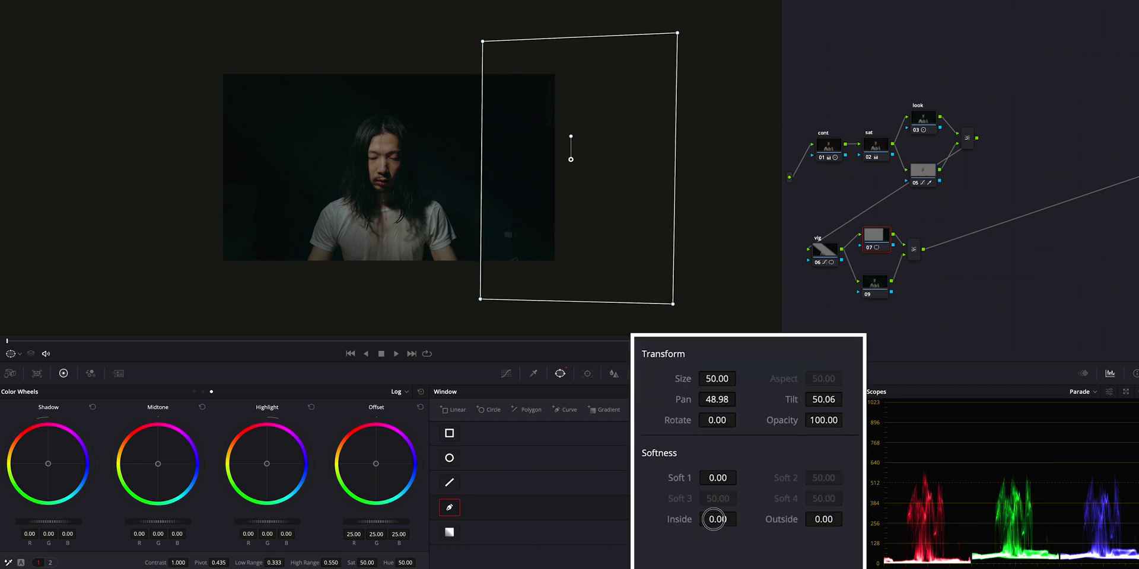
Step: Add inside and outside softness to the shape and pull the curve down to black it out
left_click_drag(715, 519, 741, 519)
left_click_drag(828, 519, 852, 519)
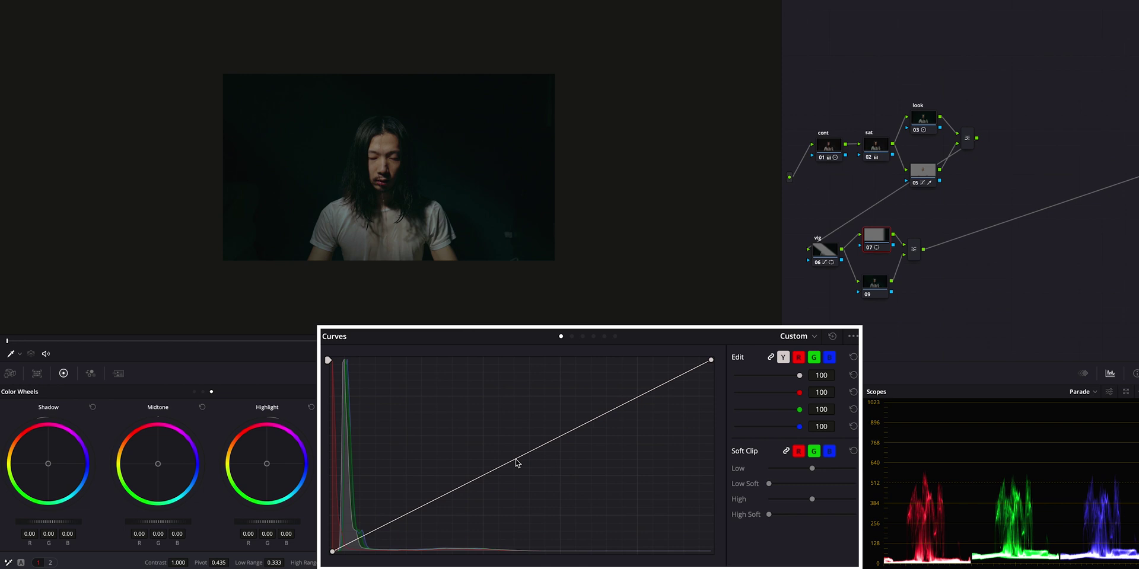
left_click_drag(516, 463, 517, 504)
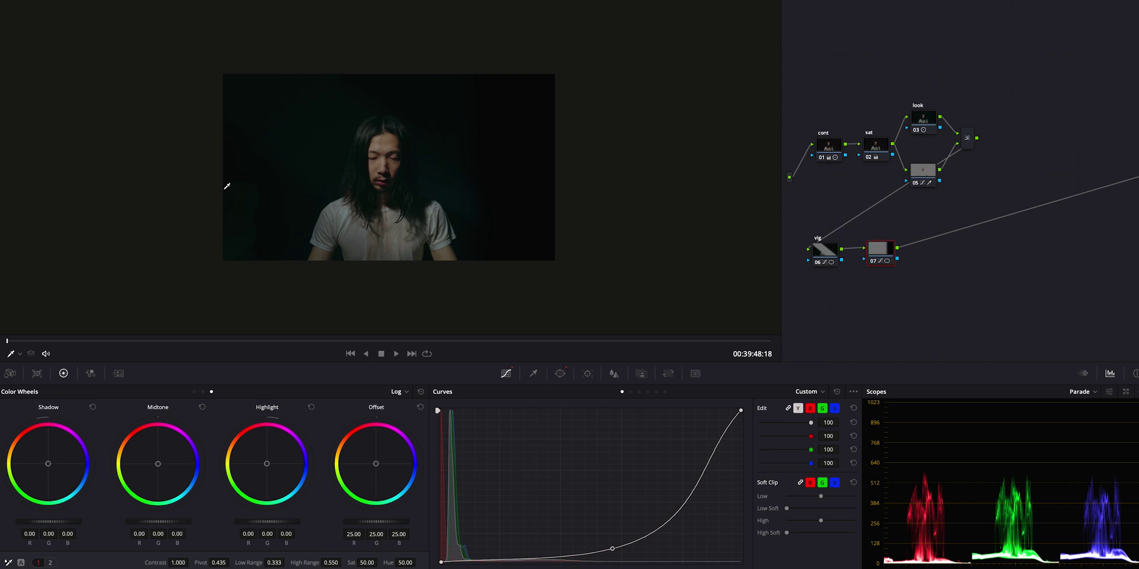
Step: Add a new node with Alt+S and select nodes 06 and 07 together
key("alt+s")
left_click_drag(986, 288, 812, 249)
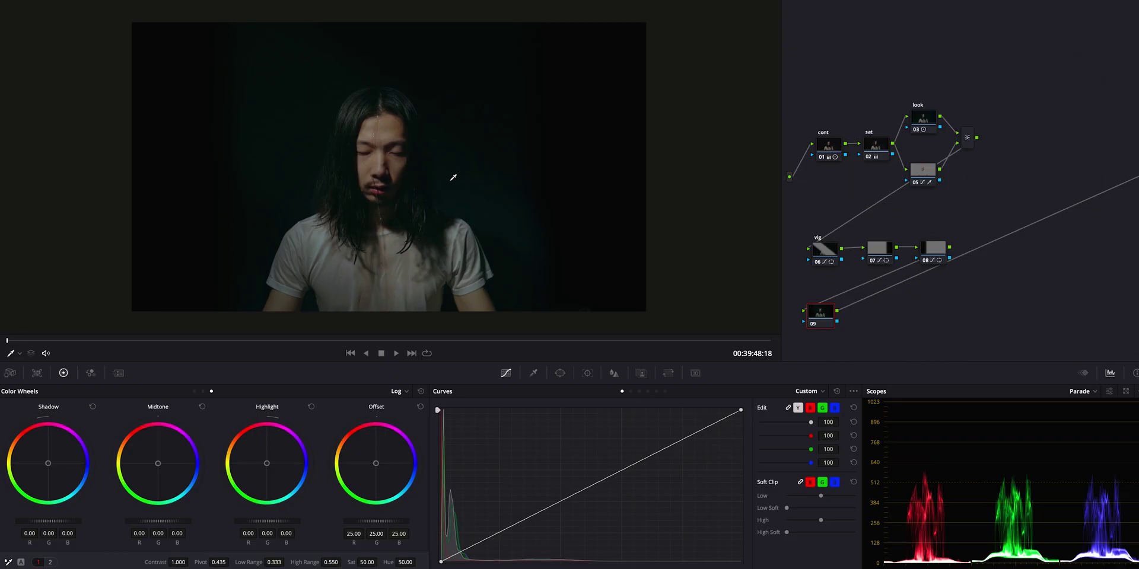
left_click(560, 373)
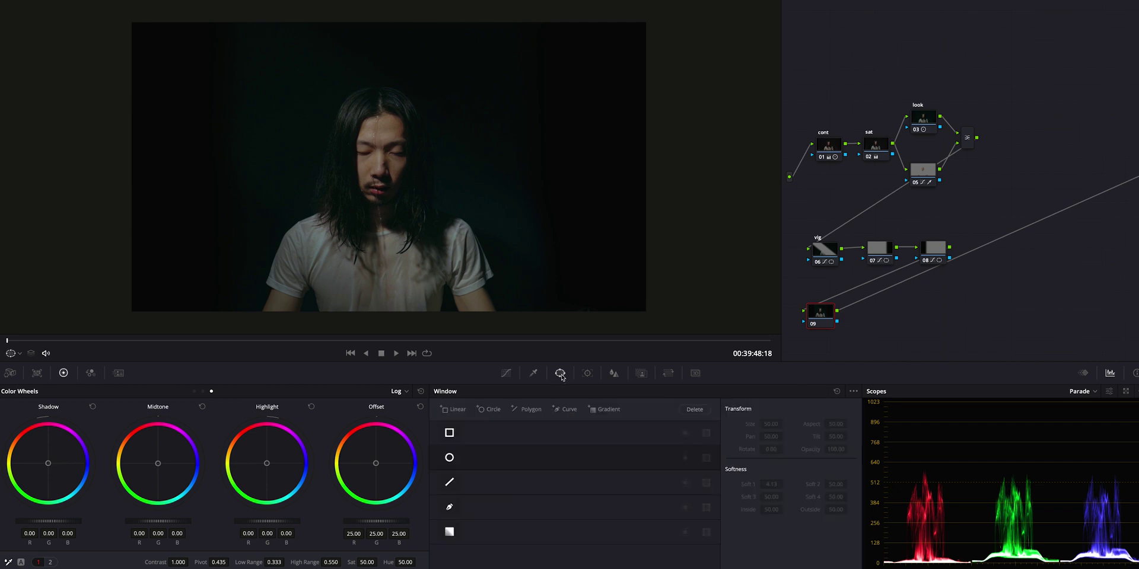
Step: Shape a Circle window into a thin rotated streak across the man's head and shoulder
left_click(449, 458)
left_click_drag(433, 114, 379, 149)
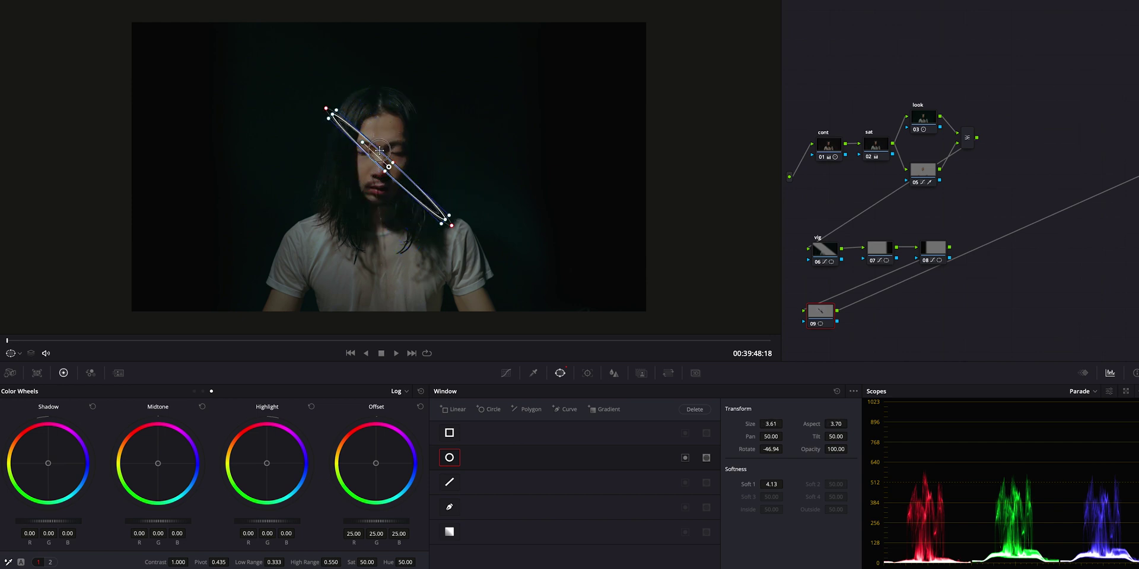
scroll(397, 149, "up", 2)
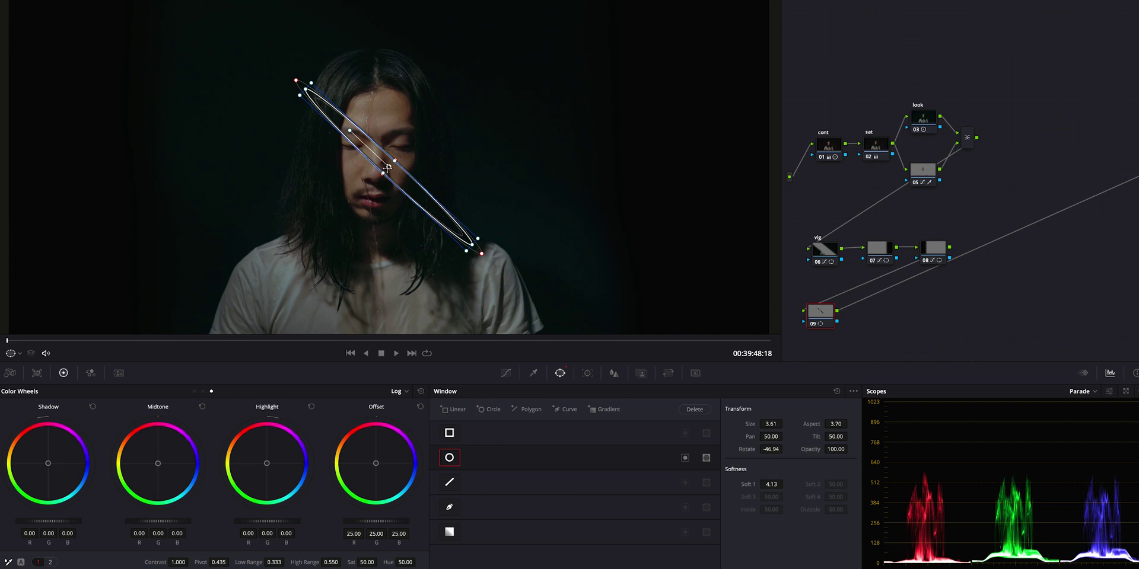
left_click_drag(387, 168, 415, 124)
scroll(409, 125, "down", 2)
left_click_drag(354, 72, 414, 108)
scroll(433, 109, "up", 1)
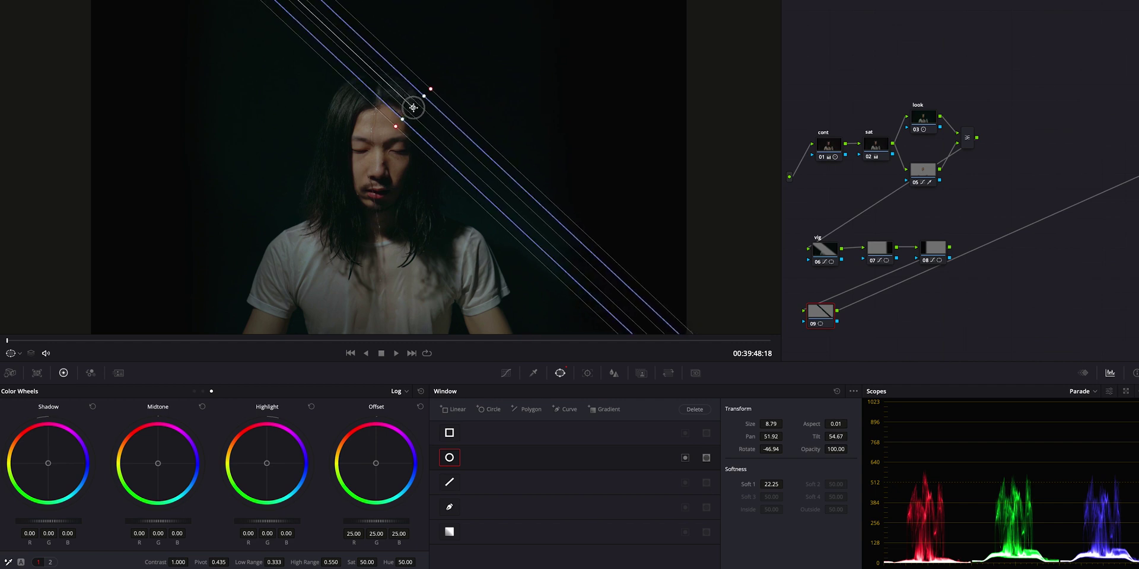
Step: Lift the curve to brighten the streak, lower Midtone Detail, and add a layer mixer node
left_click(506, 373)
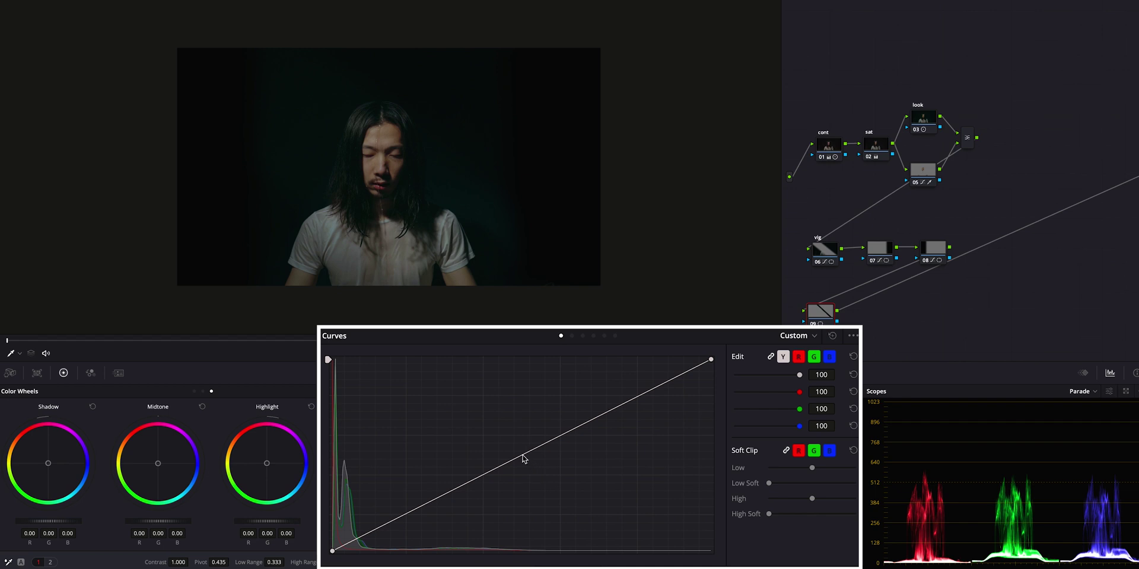
left_click_drag(522, 459, 512, 426)
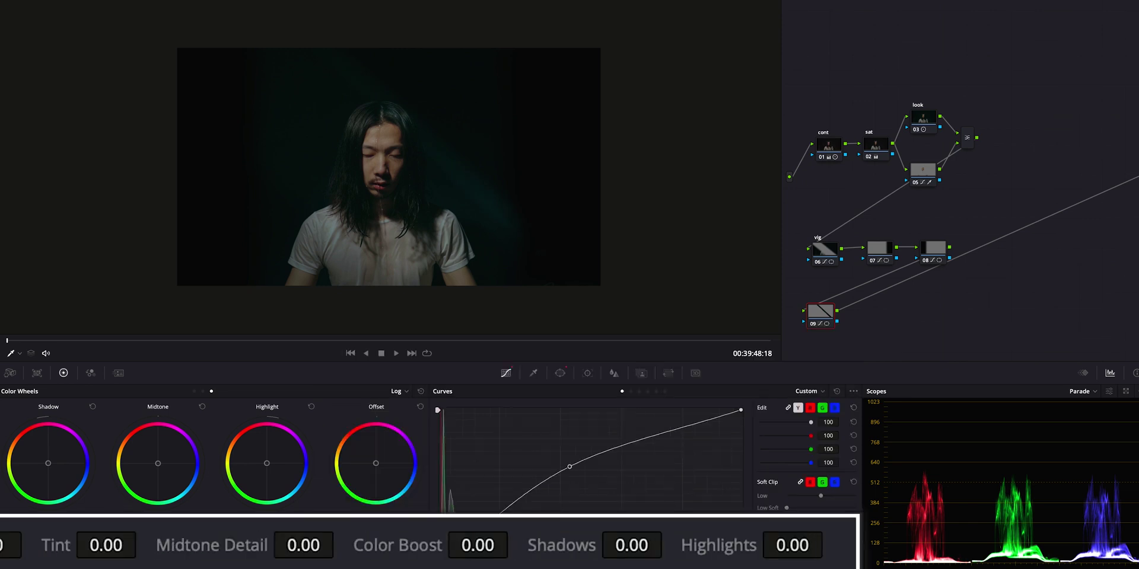
left_click_drag(285, 544, 225, 555)
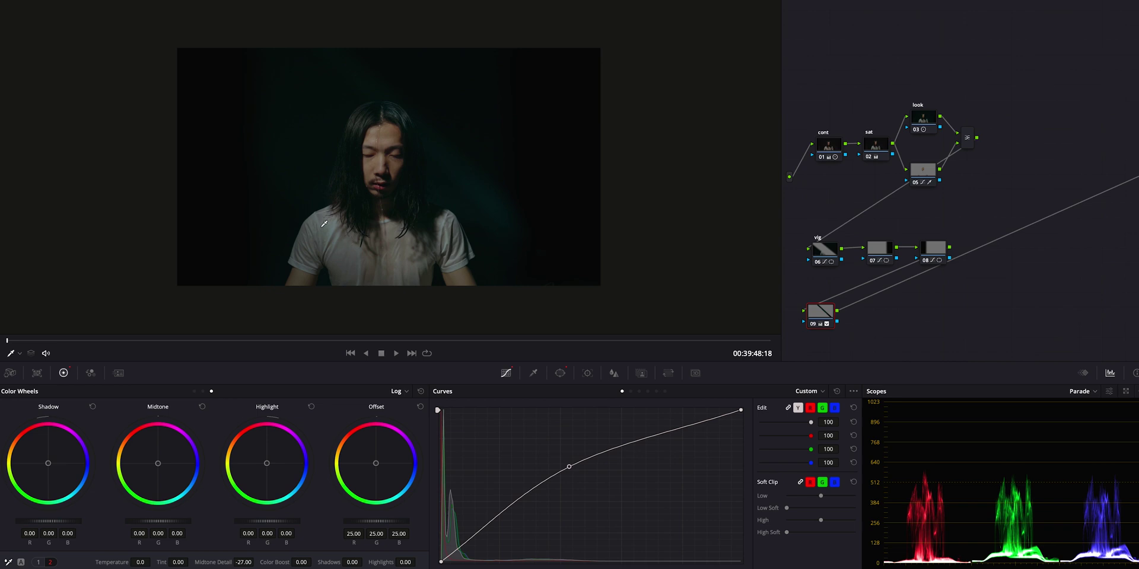
key("alt+l")
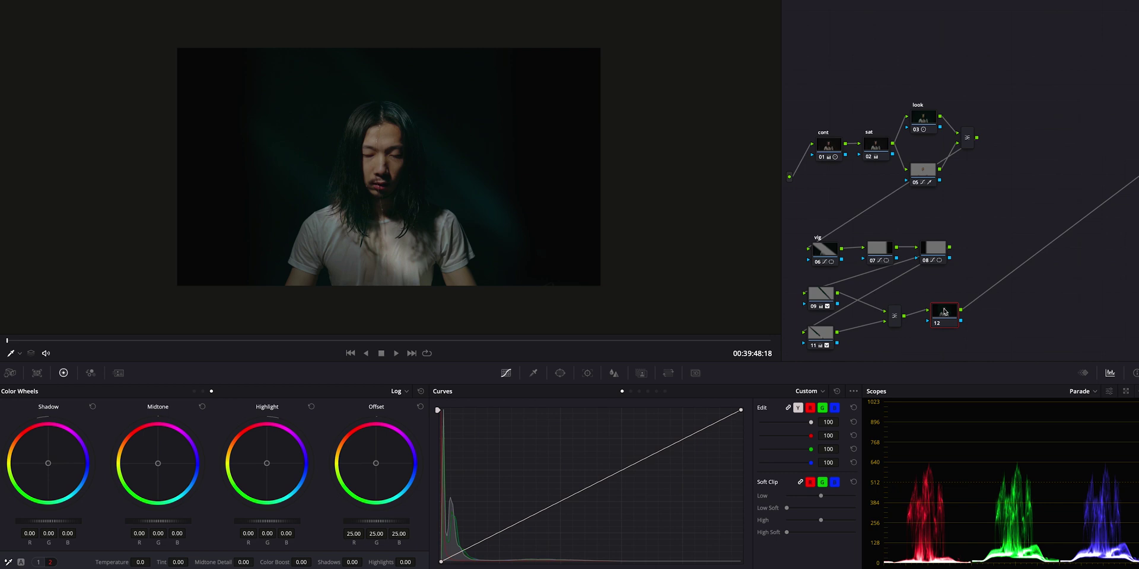
Step: Shape a Circle window into a tall, soft-edged ellipse around the man's face
left_click(561, 373)
left_click(449, 458)
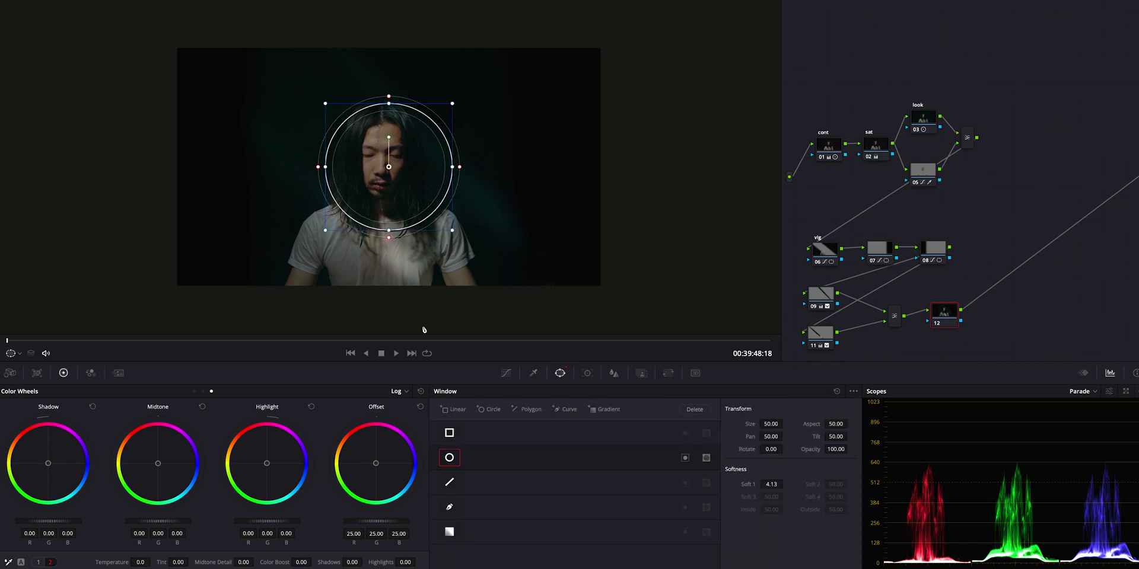
mouse_move(401, 192)
left_mouse_down()
mouse_move(389, 165)
mouse_move(391, 179)
left_mouse_up()
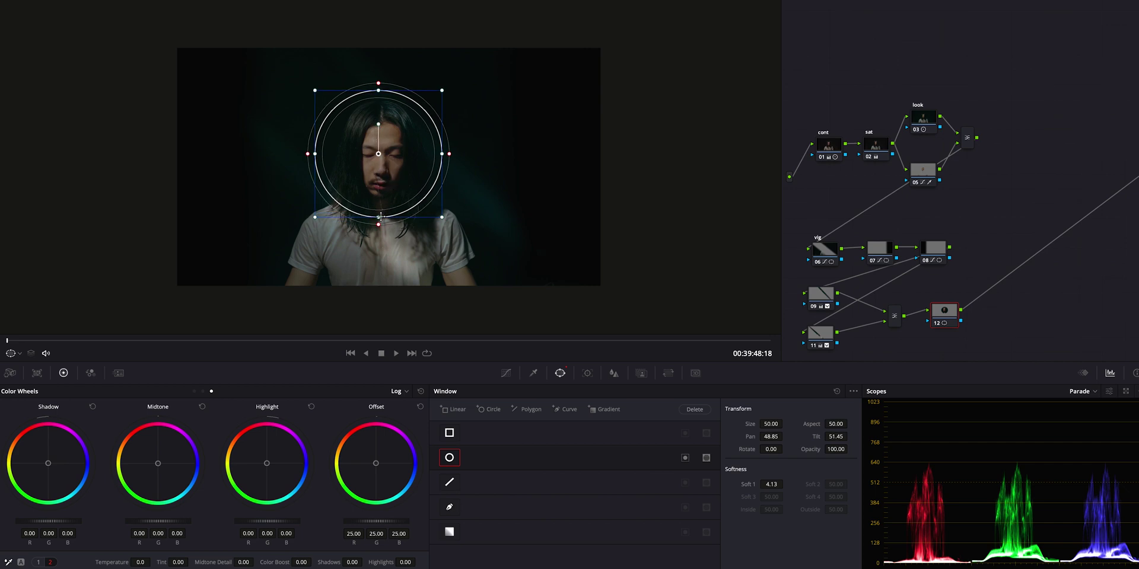
mouse_move(378, 216)
left_mouse_down()
mouse_move(379, 245)
mouse_move(389, 200)
mouse_move(382, 235)
left_mouse_up()
left_click_drag(381, 194, 386, 200)
left_click_drag(382, 238, 379, 237)
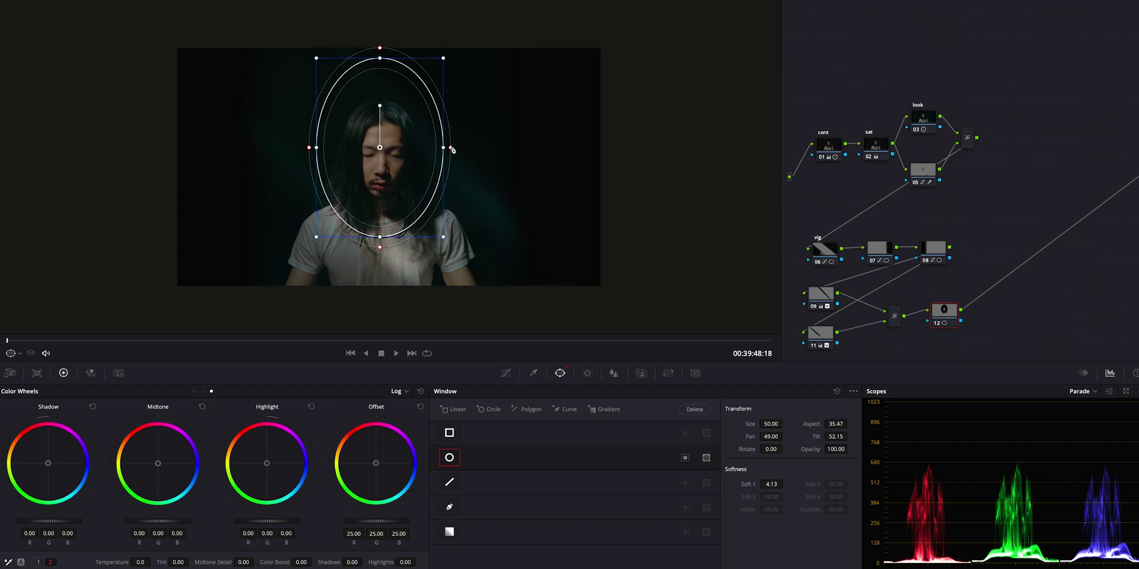
left_click_drag(452, 149, 414, 147)
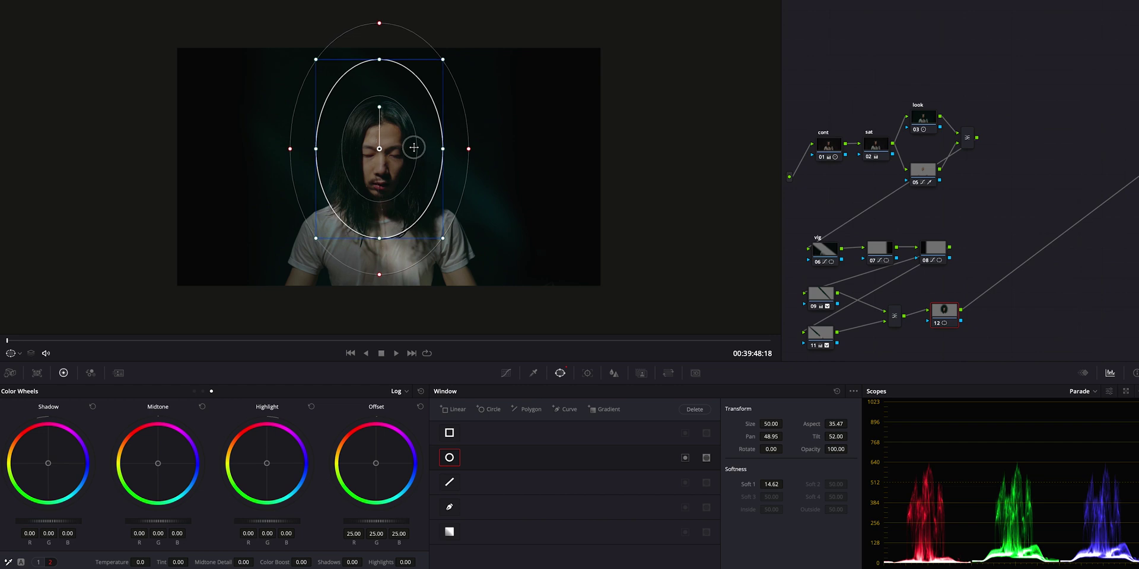
Step: Raise the curve midpoint to brighten the face and set Midtone Detail to -15
left_click(506, 374)
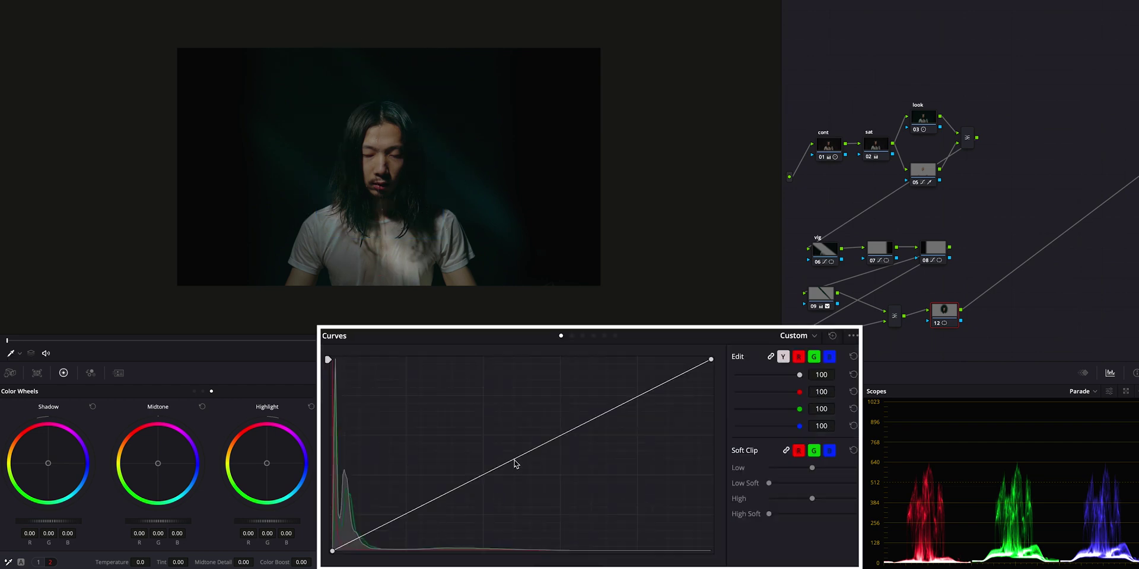
left_click(514, 461)
left_click_drag(513, 461, 512, 453)
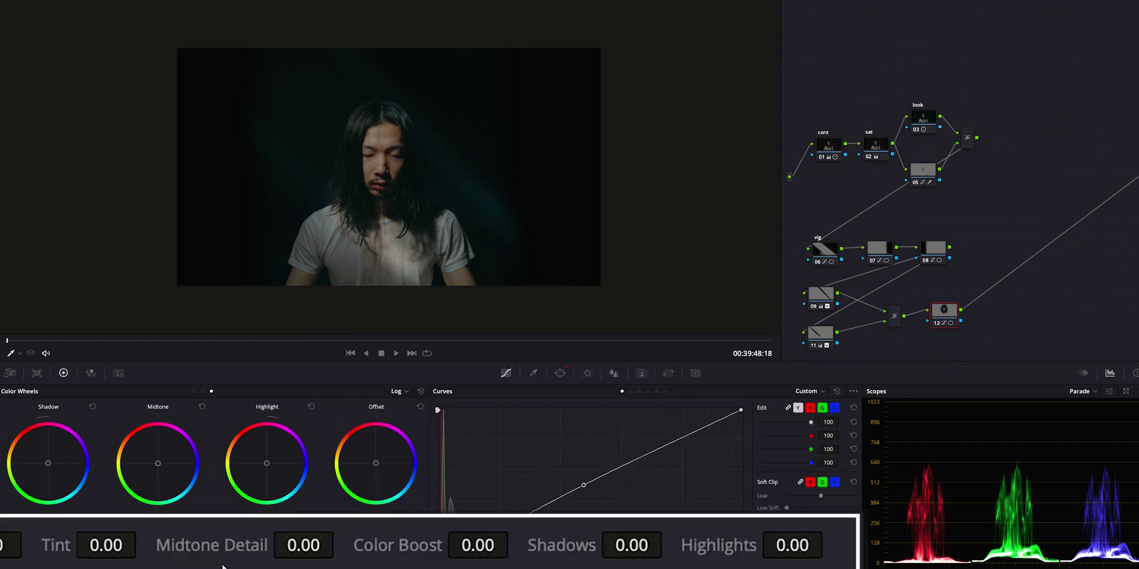
left_click_drag(300, 542, 264, 555)
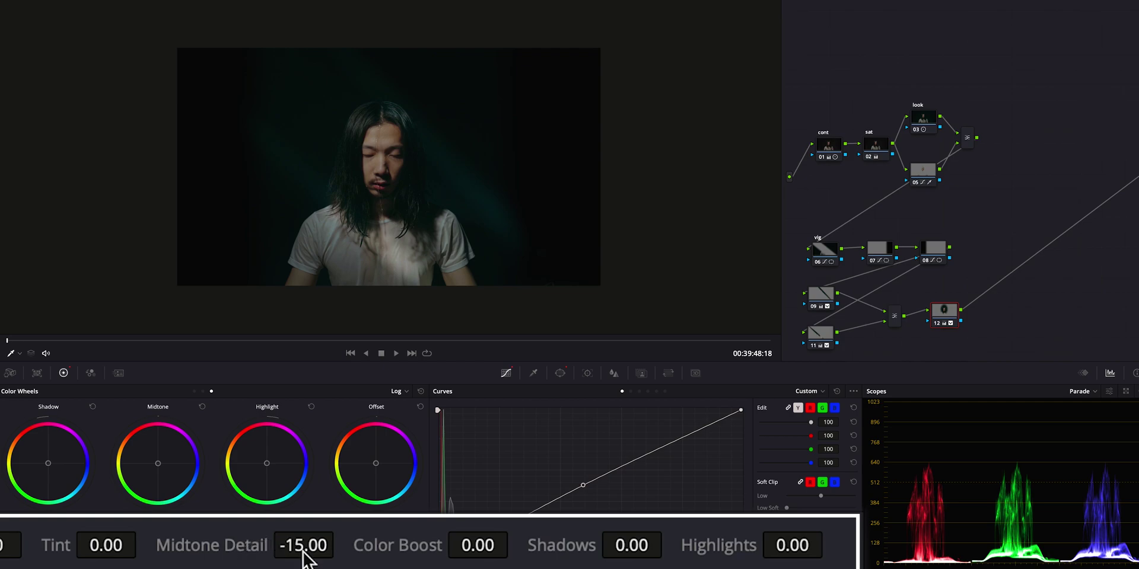